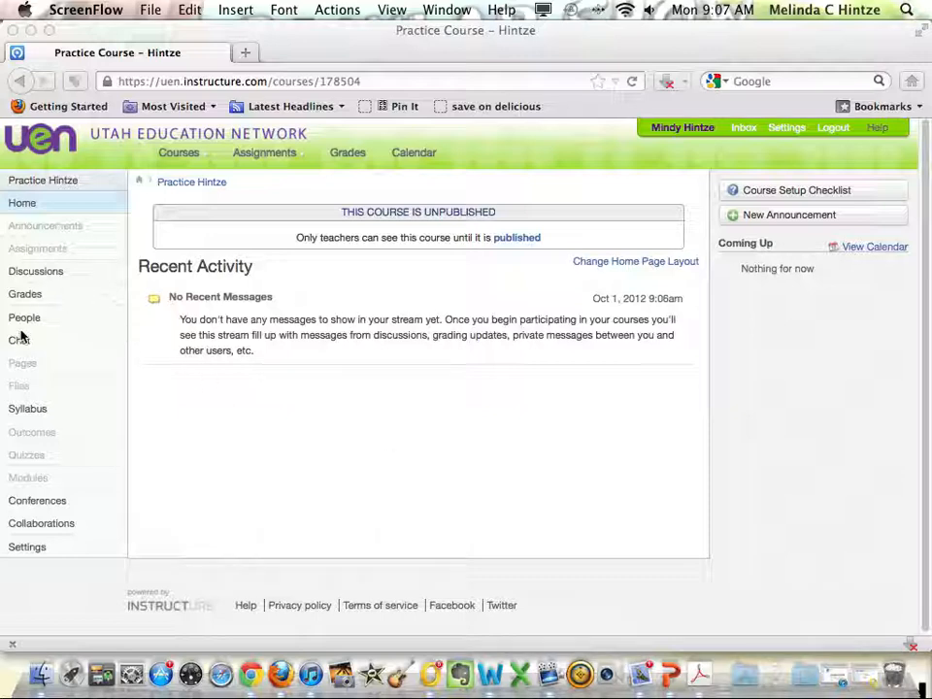
Open the practice course's wiki pages and save the front page with its default welcome text.
left_click(17, 366)
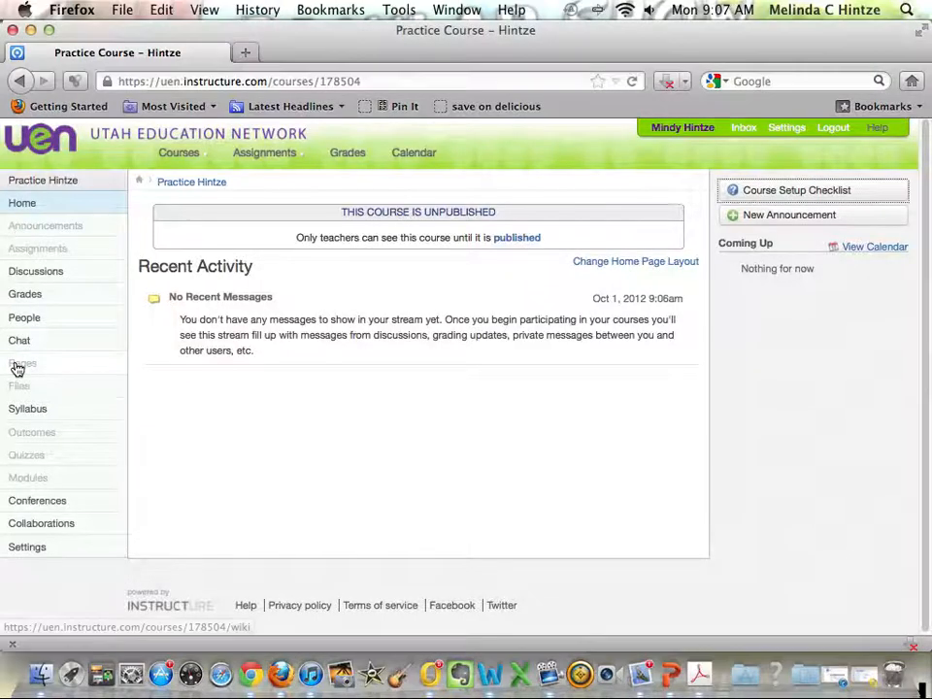
left_click(16, 366)
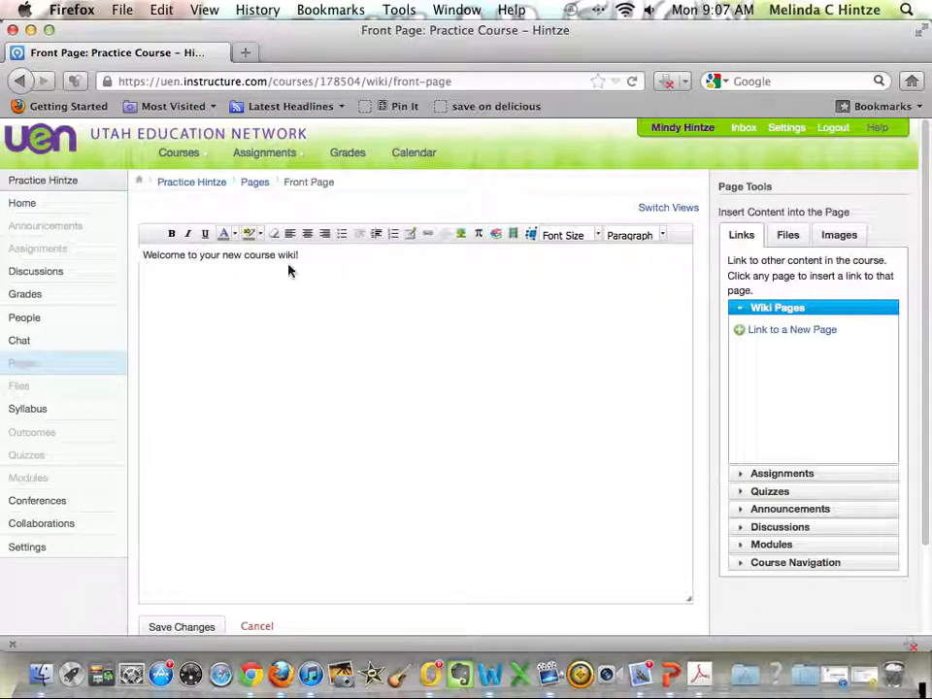
scroll(307, 276, "down", 1)
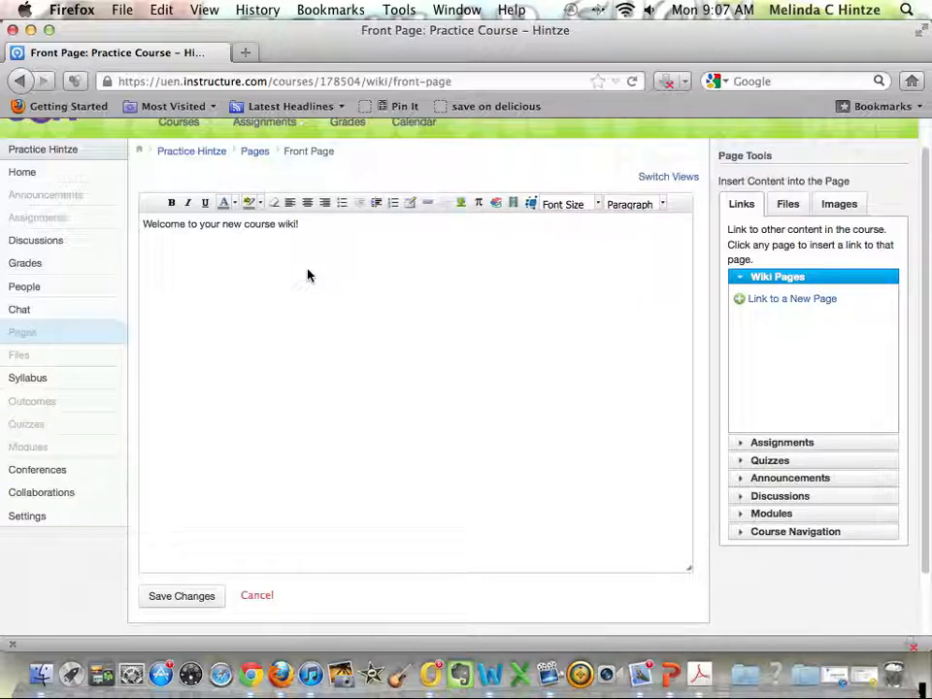
left_click(207, 600)
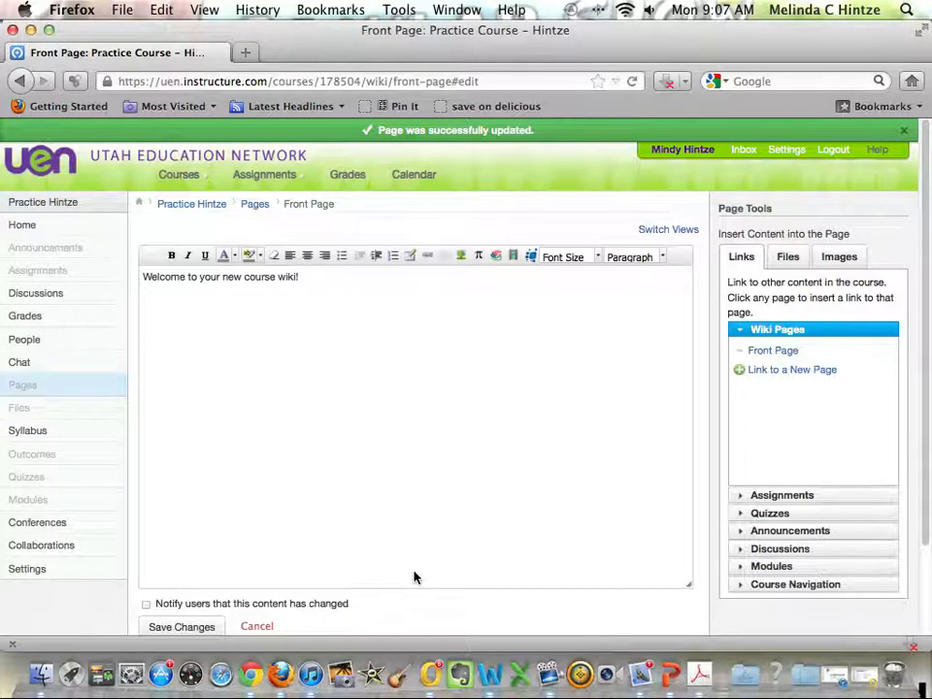
scroll(366, 601, "down", 2)
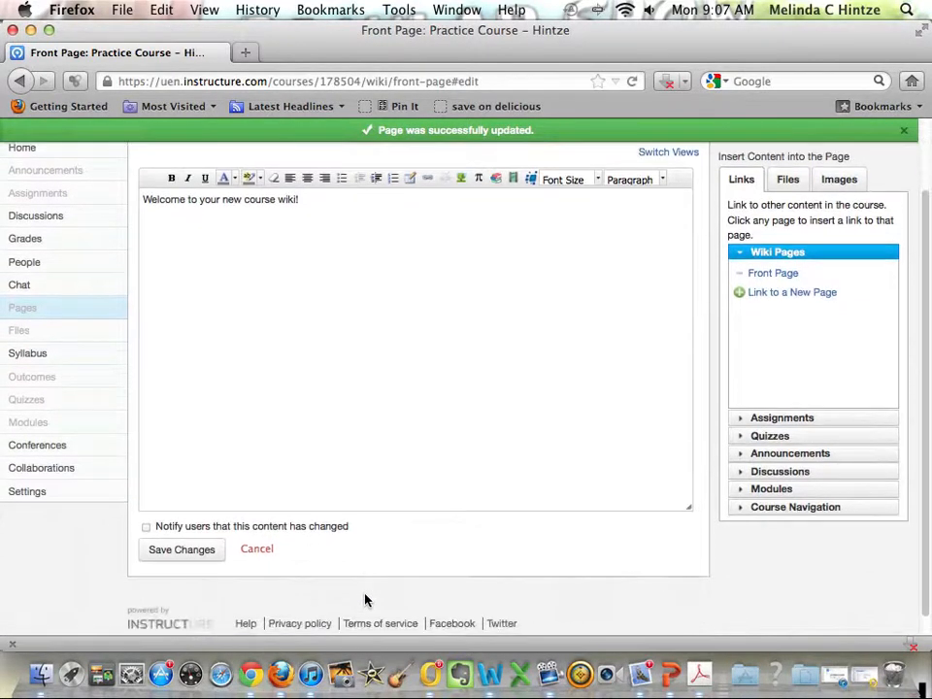
scroll(366, 601, "up", 2)
scroll(366, 600, "down", 1)
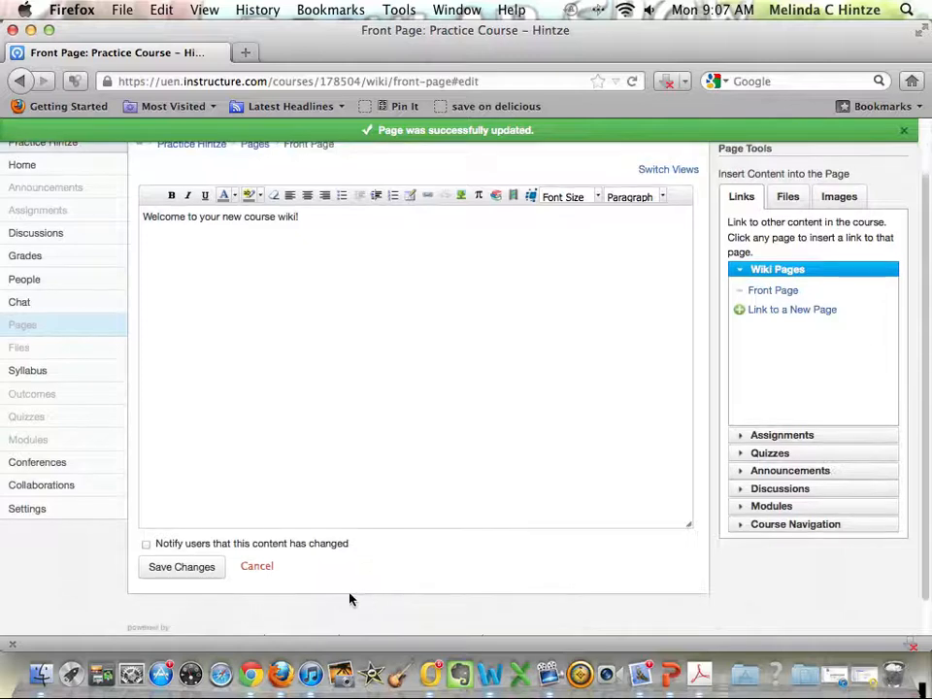
left_click(205, 571)
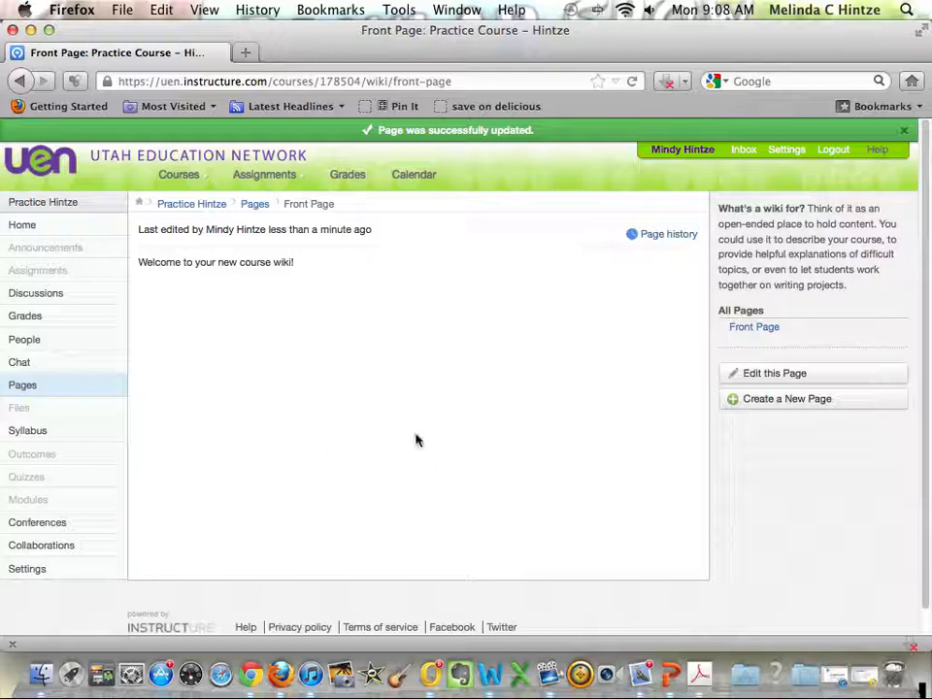
Create a new wiki page titled with the teacher's surname followed by "Science Page".
left_click(781, 401)
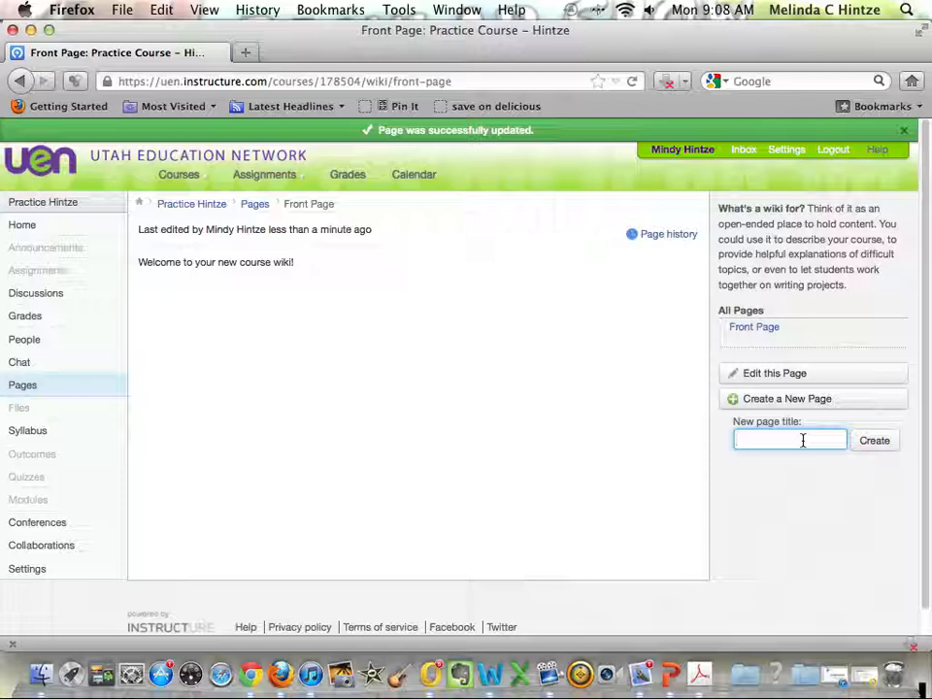
type("Hint")
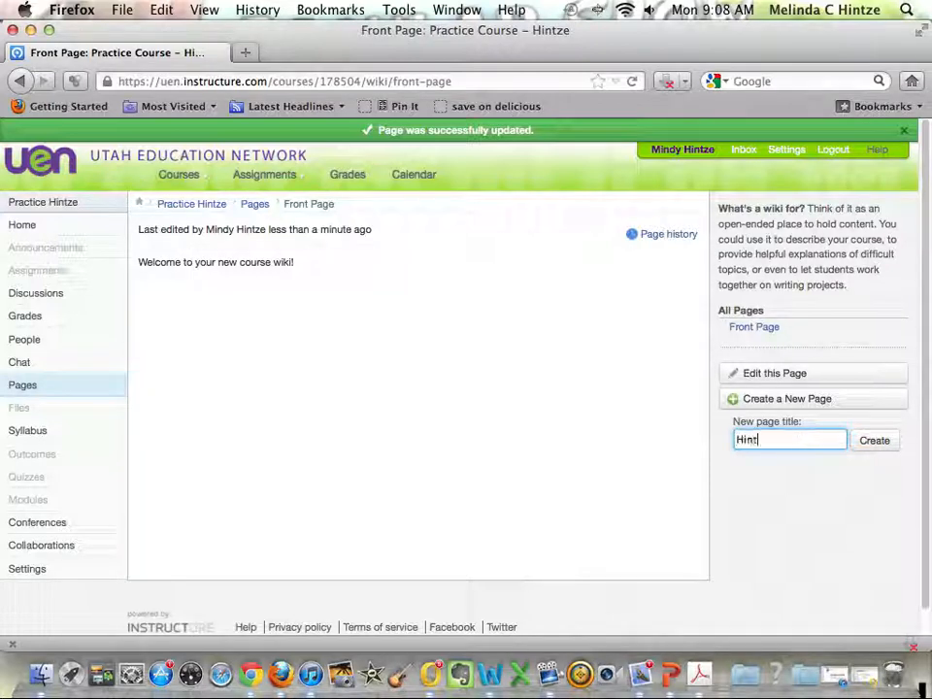
type("ze")
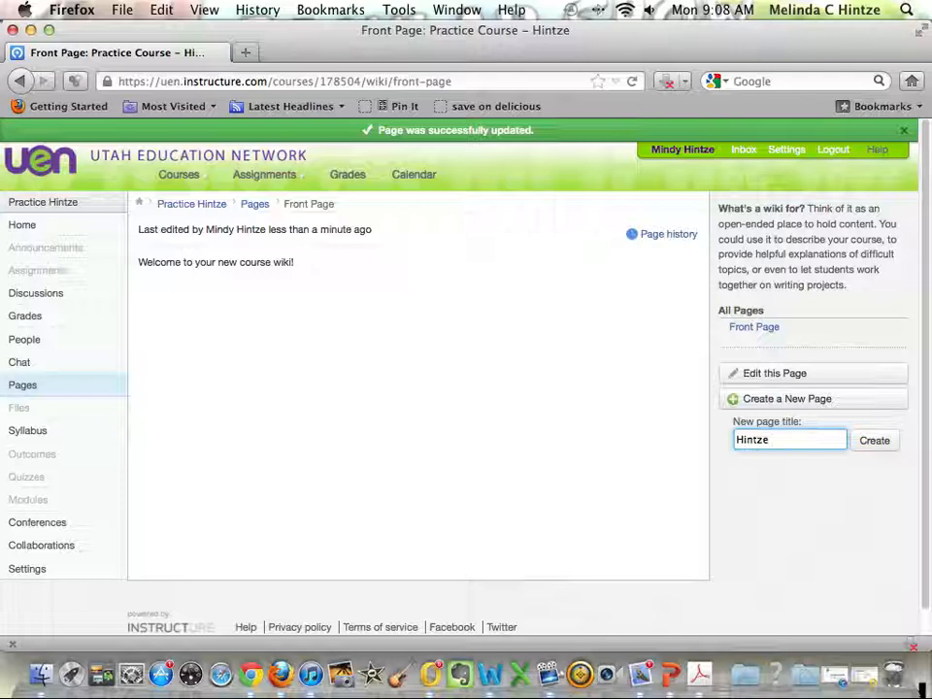
type("e Science Page")
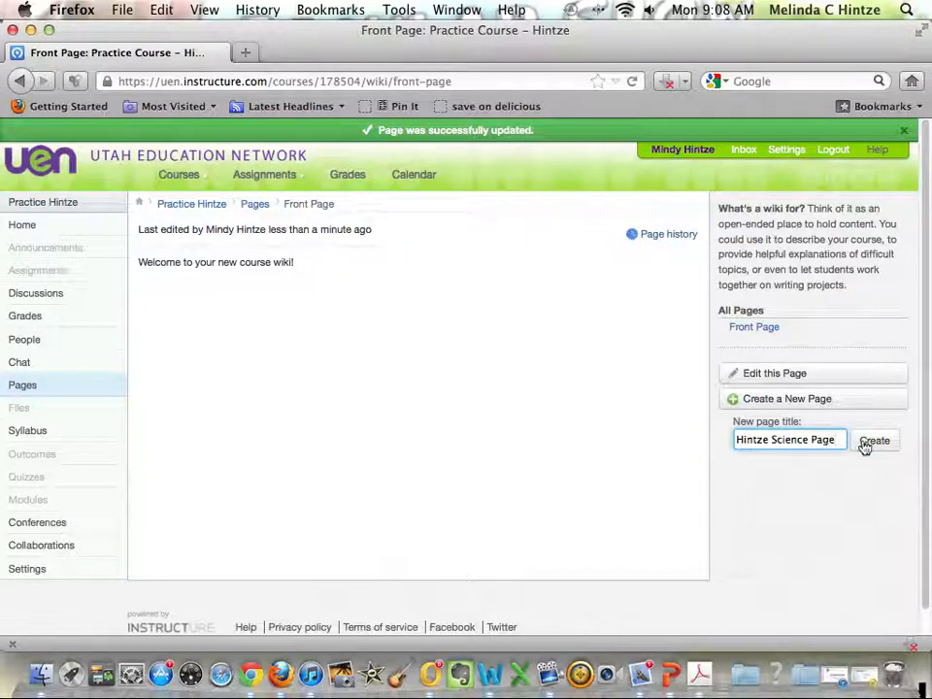
left_click(865, 447)
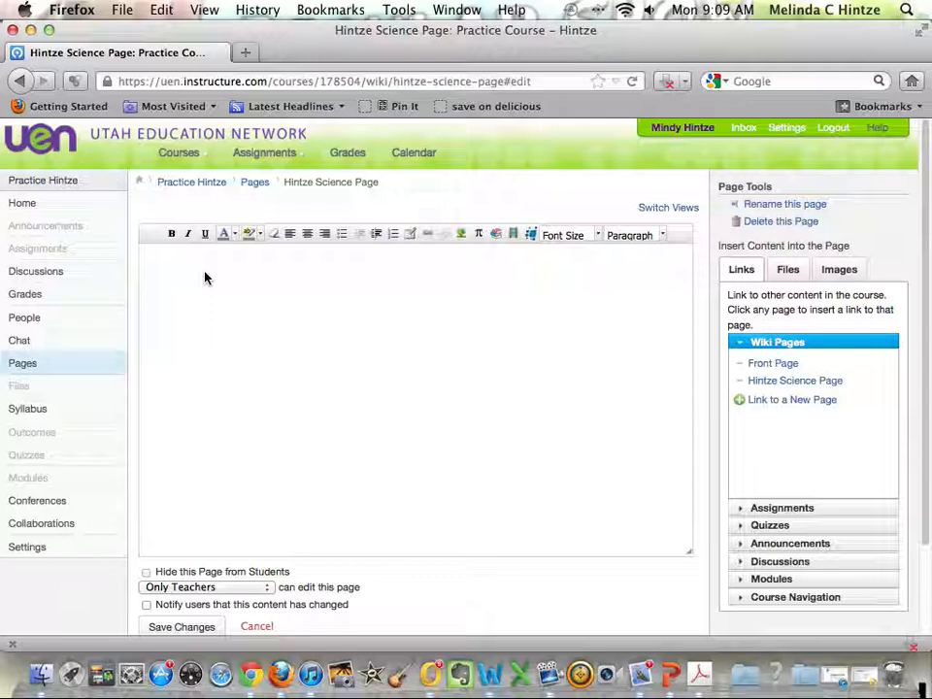
Write "This is my new Science Page." as the body text of the new page.
type("This is my new Scien")
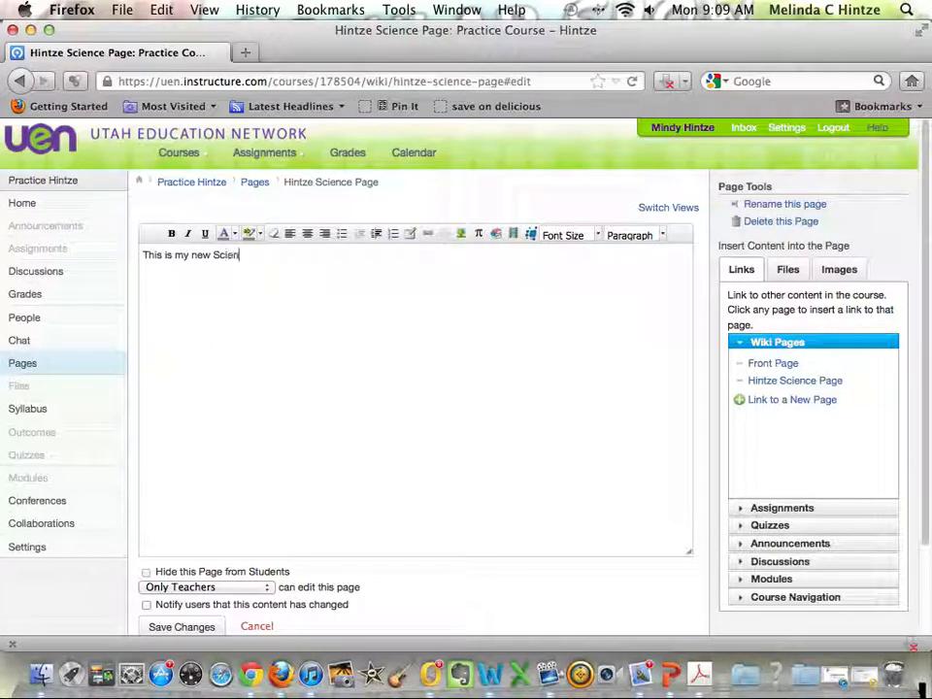
type("ce Page.")
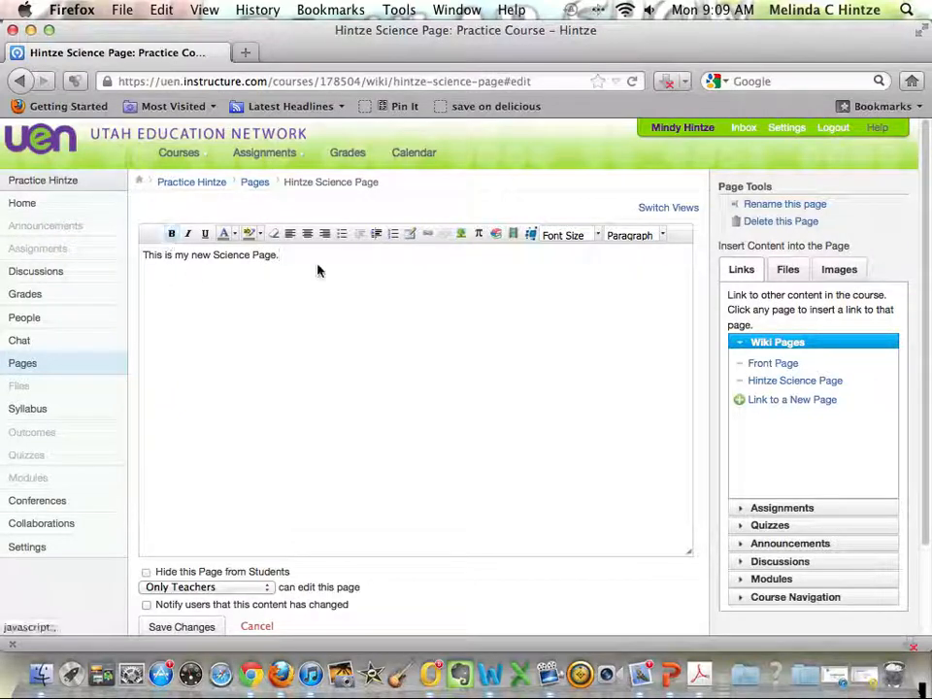
Make "Science Page." bold and underline the word "new" in the body sentence.
left_click_drag(278, 255, 214, 254)
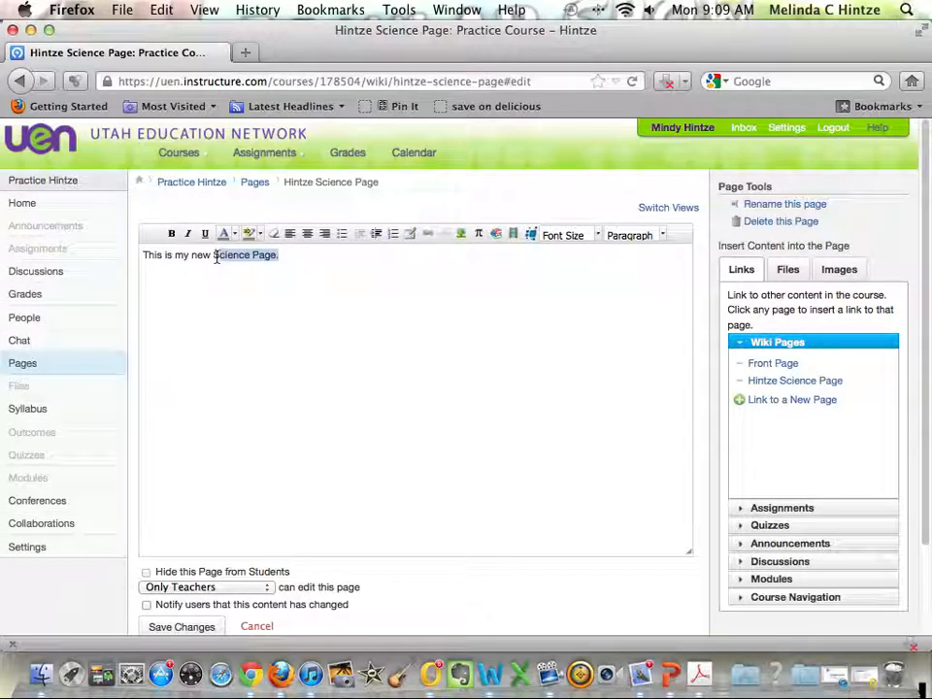
left_click(165, 253)
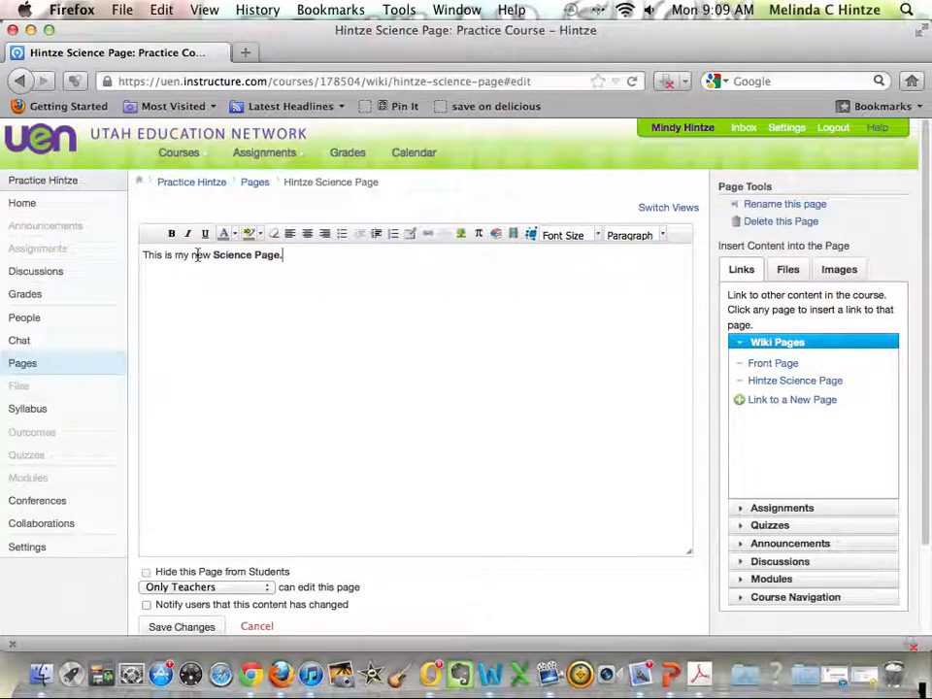
double_click(197, 254)
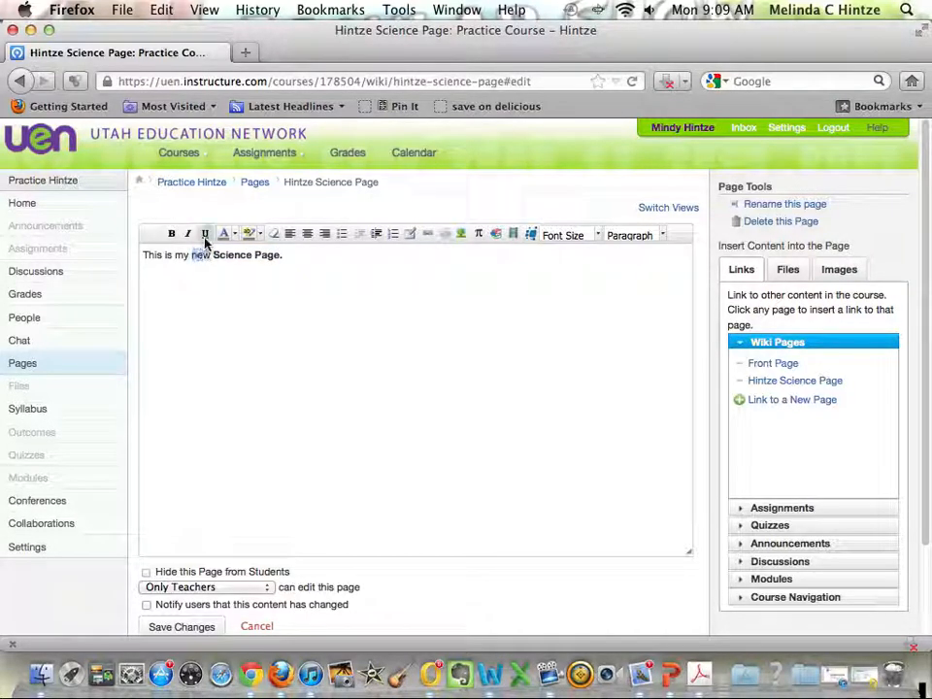
left_click(264, 262)
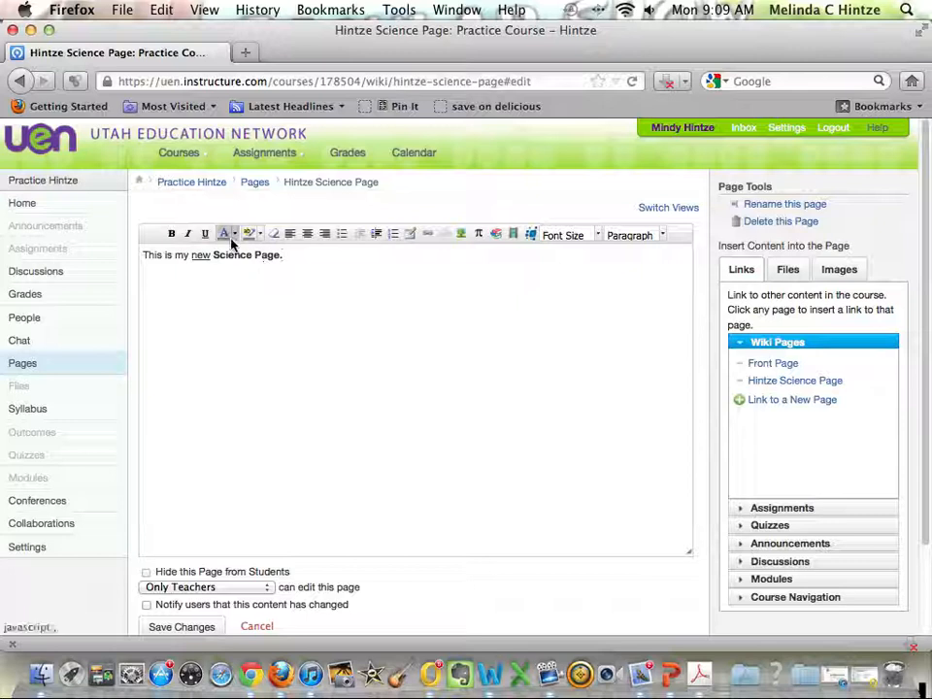
Highlight the bold words "Science Page" with a yellow background colour.
left_click(235, 238)
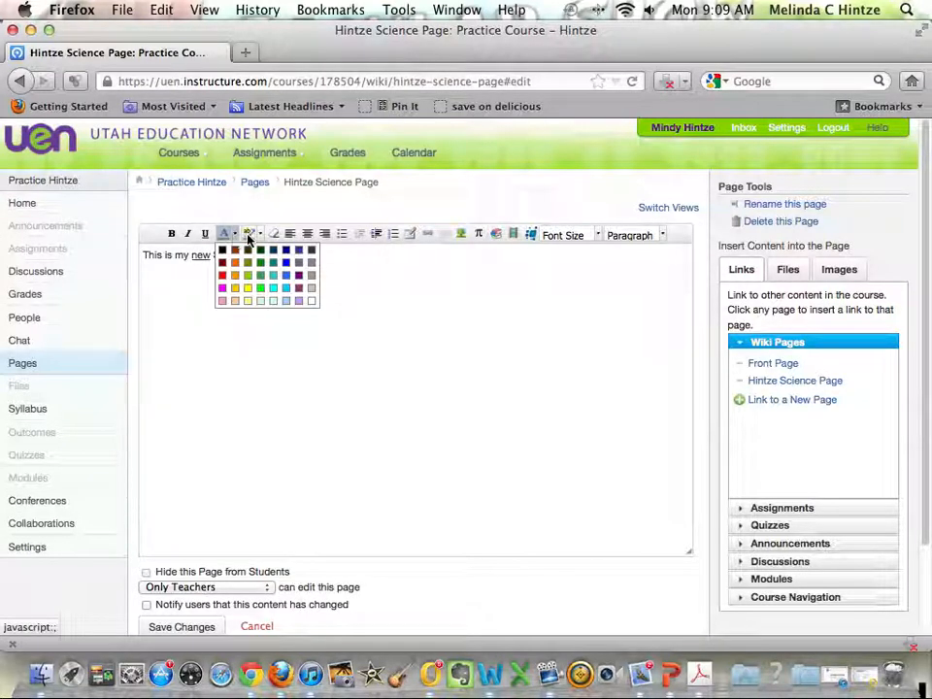
left_click(289, 327)
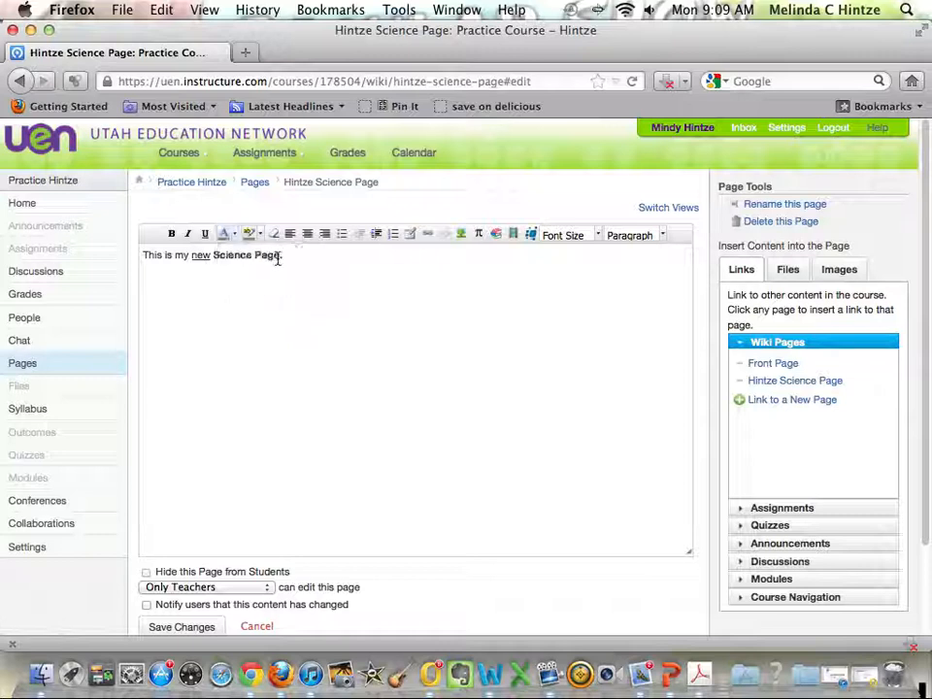
left_click_drag(280, 256, 212, 257)
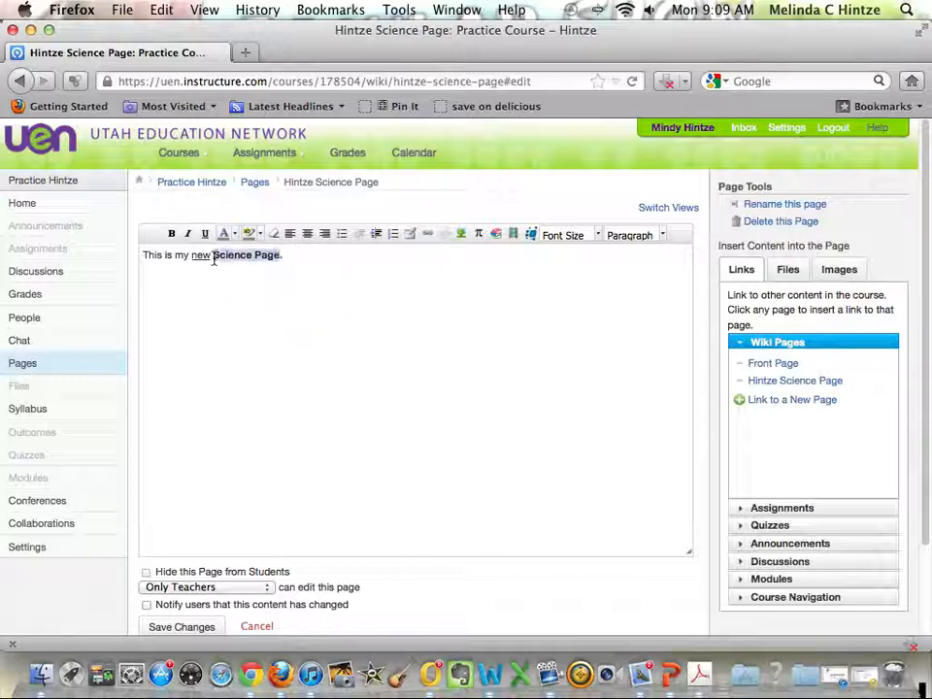
left_click(260, 234)
left_click(271, 290)
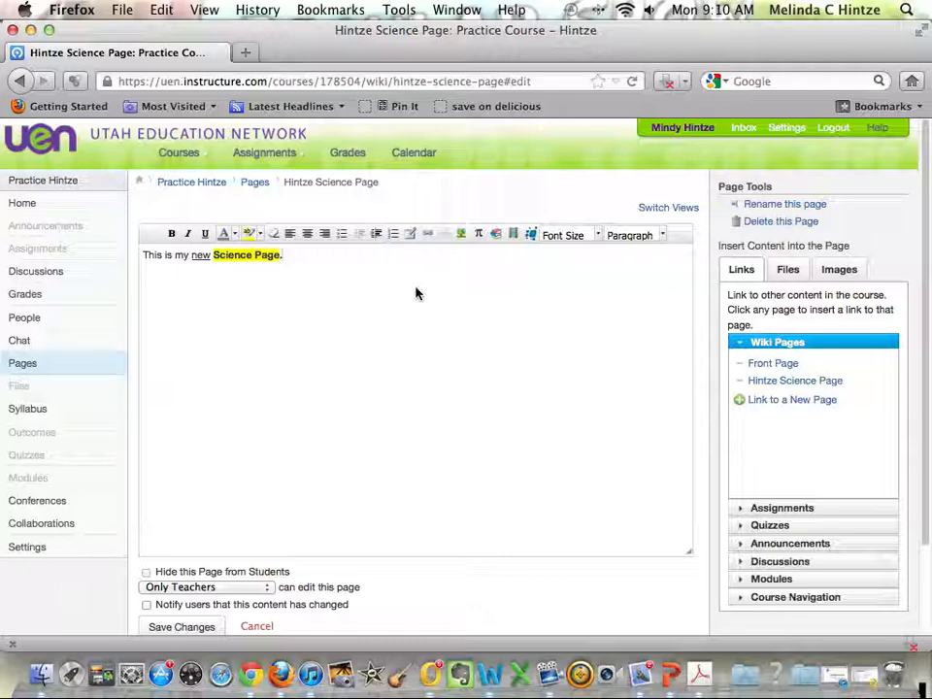
View the table insertion settings and the external image embedding options, dismissing each dialog without inserting anything.
left_click(408, 238)
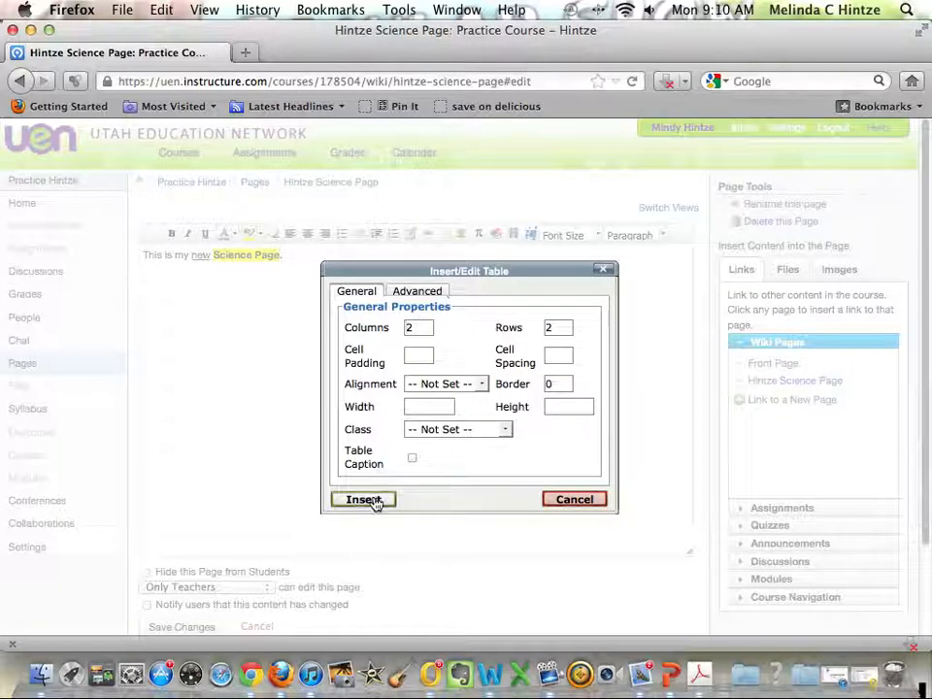
left_click(551, 500)
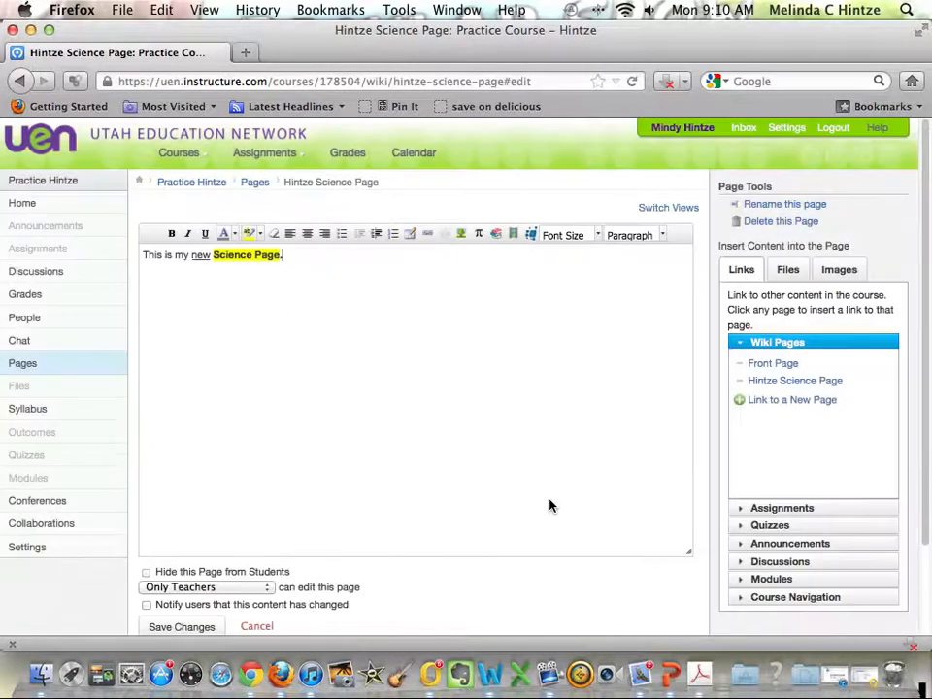
left_click(461, 241)
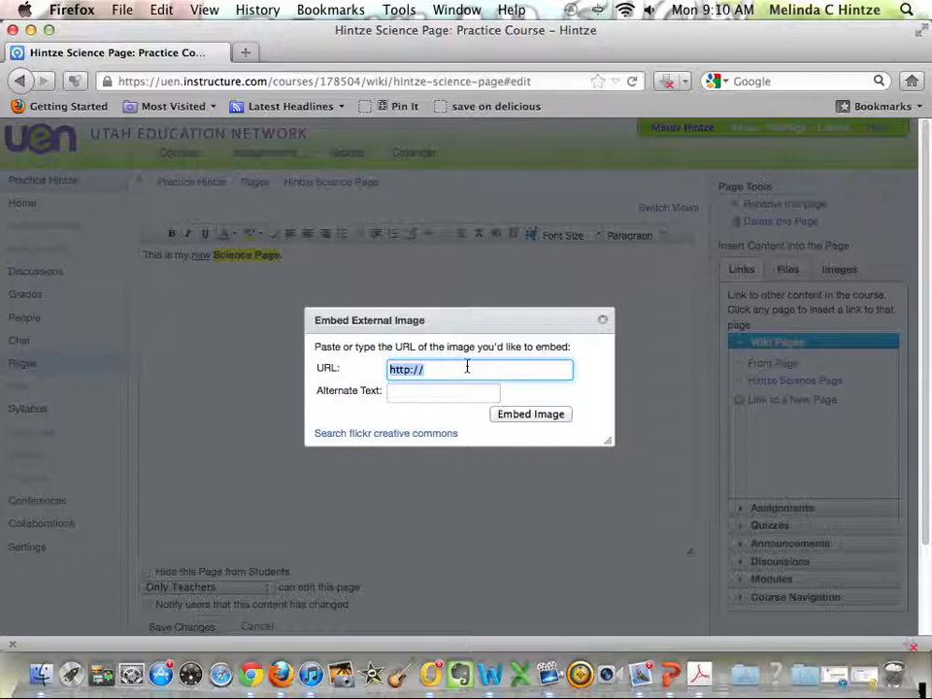
left_click(603, 321)
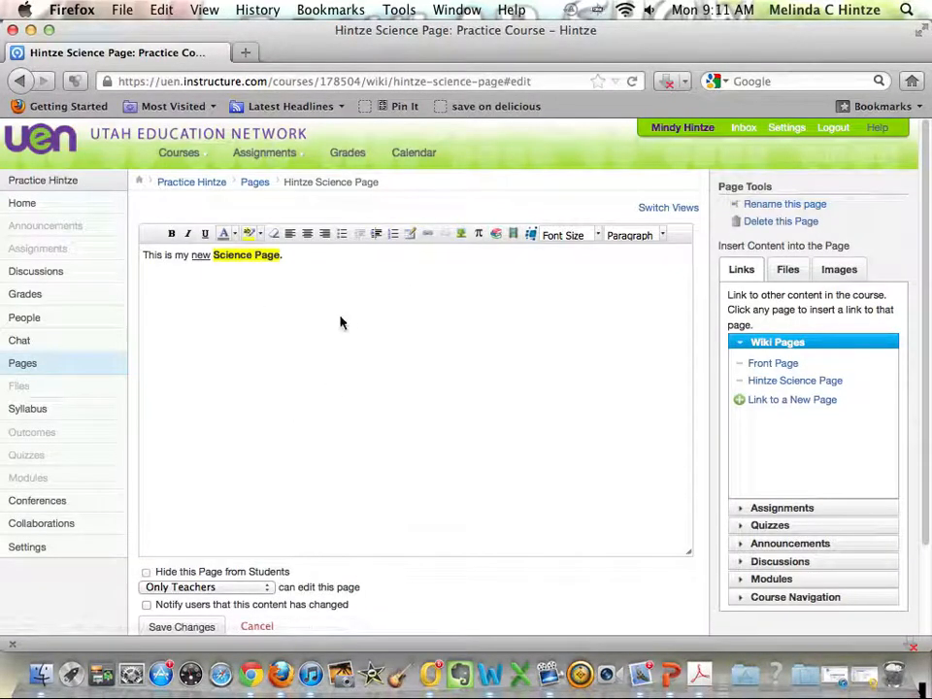
Look through the Greek and Operators symbol sets of the math equation editor and close it.
left_click(478, 236)
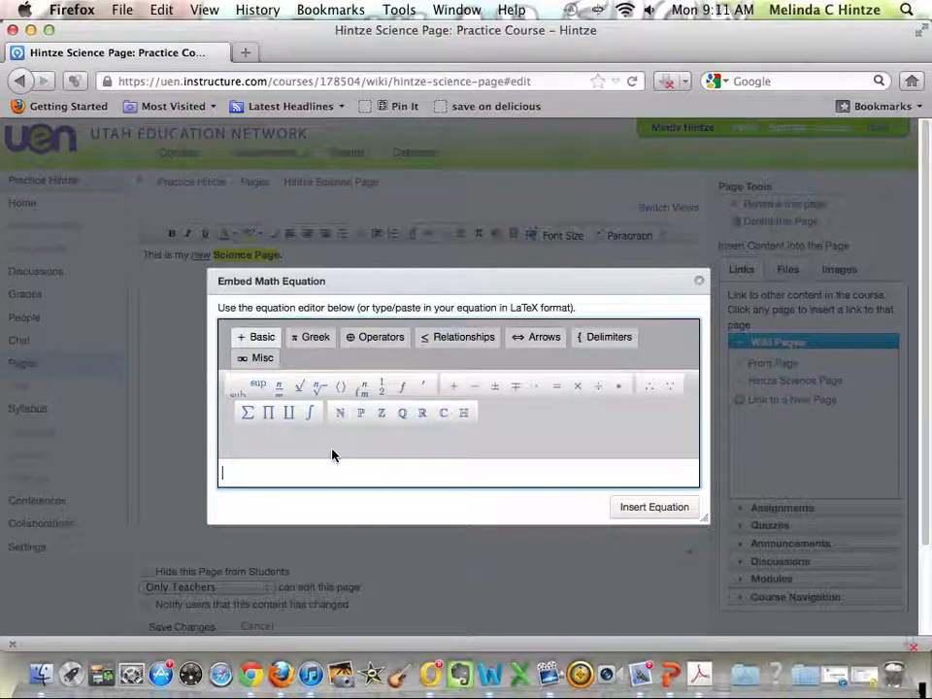
left_click(314, 344)
left_click(392, 338)
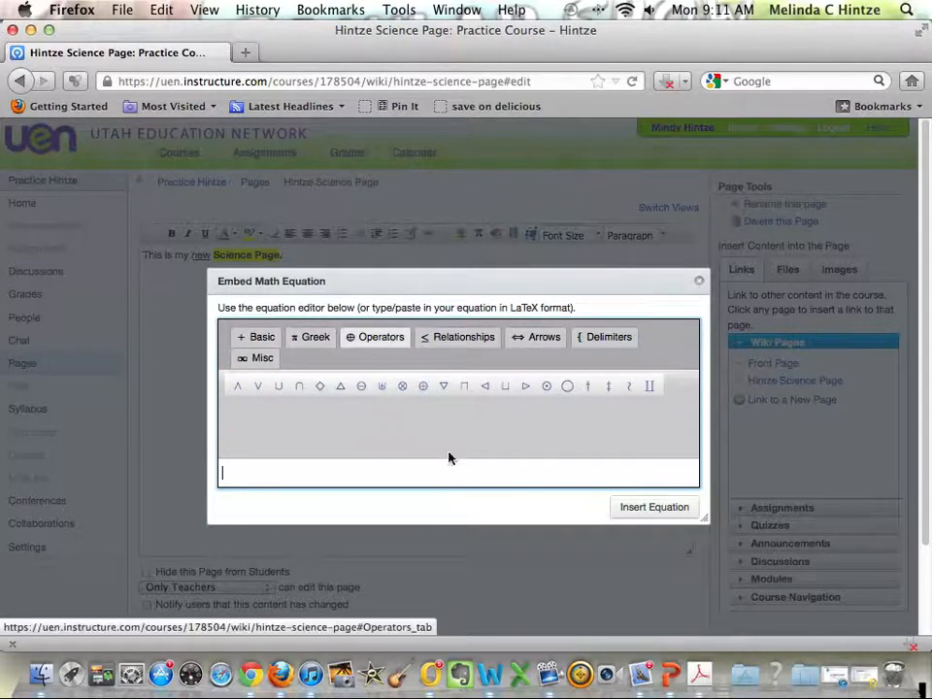
left_click(699, 281)
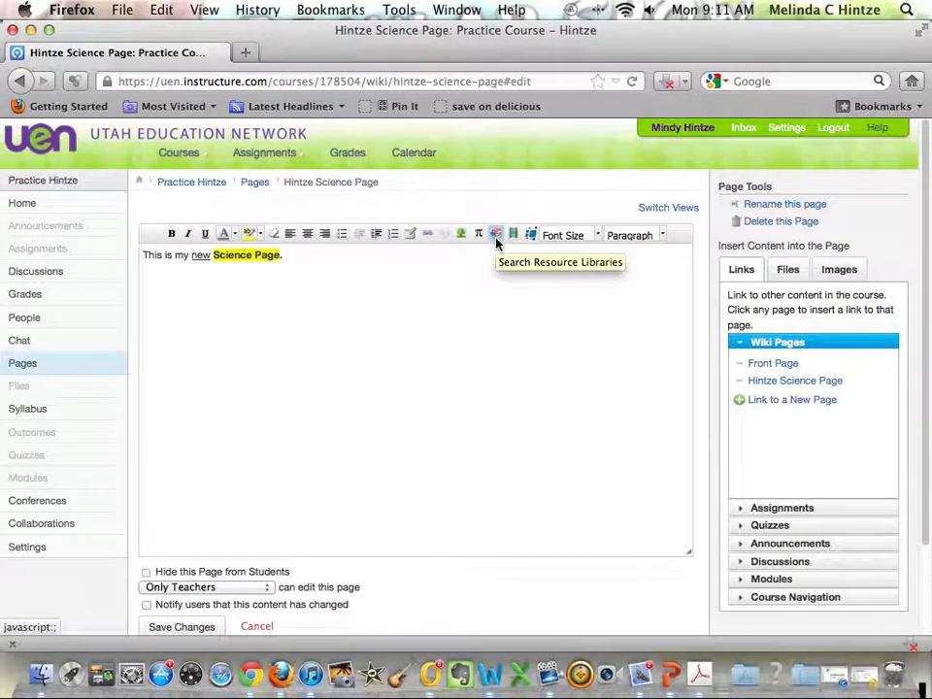
Browse the full list of collections available for embedding from Search Resource Libraries.
left_click(496, 241)
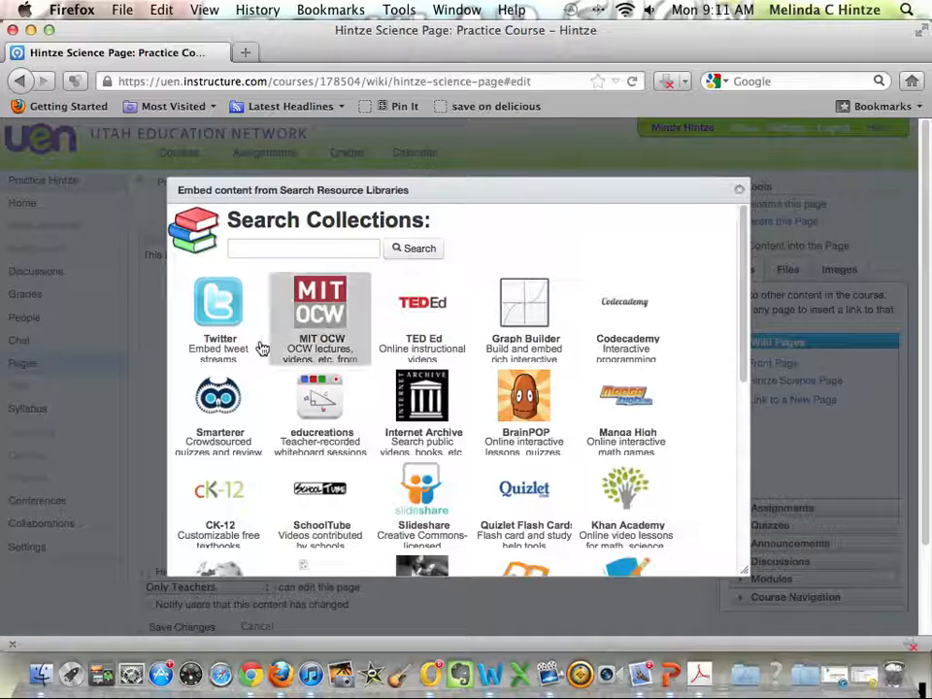
scroll(257, 350, "down", 2)
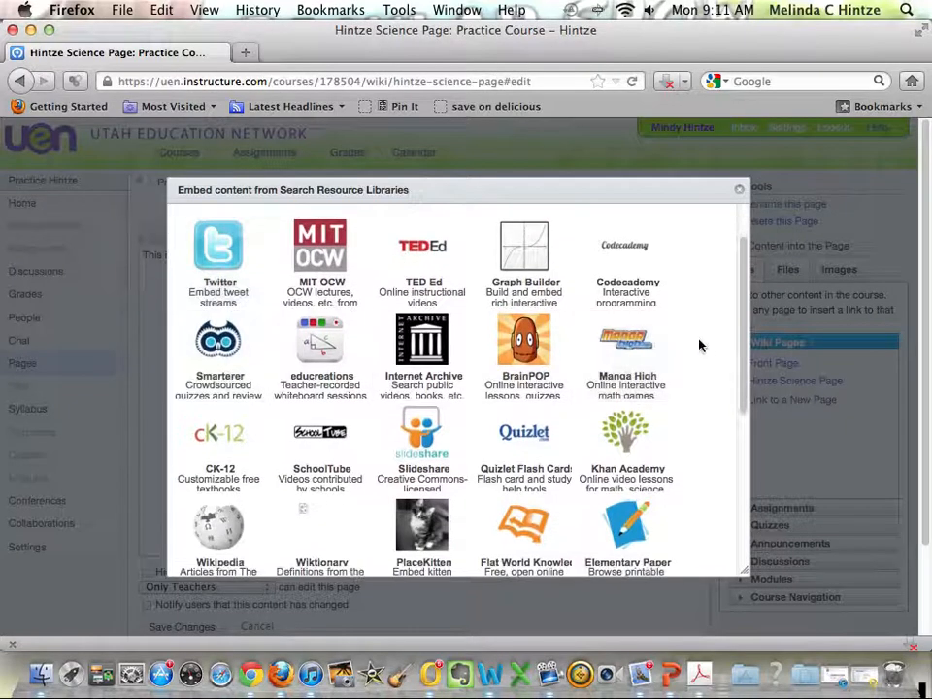
scroll(703, 346, "down", 3)
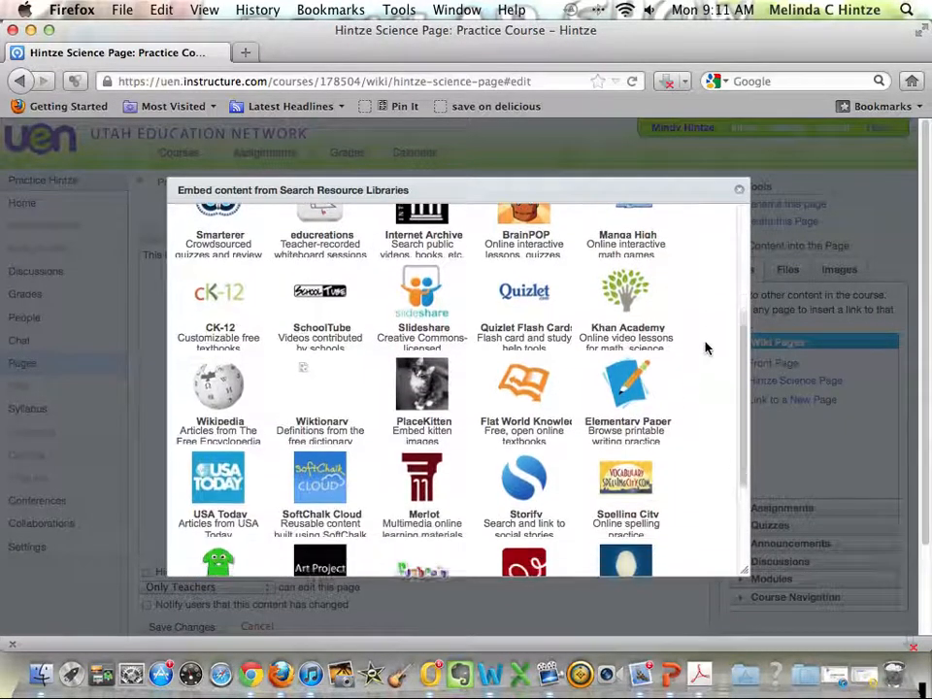
scroll(705, 348, "down", 3)
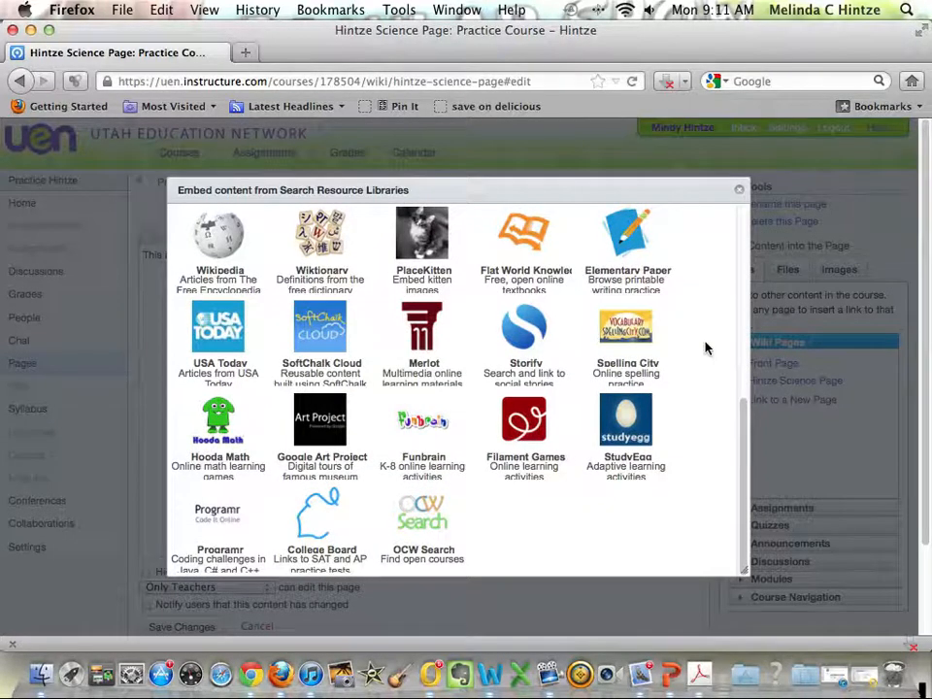
scroll(706, 347, "up", 6)
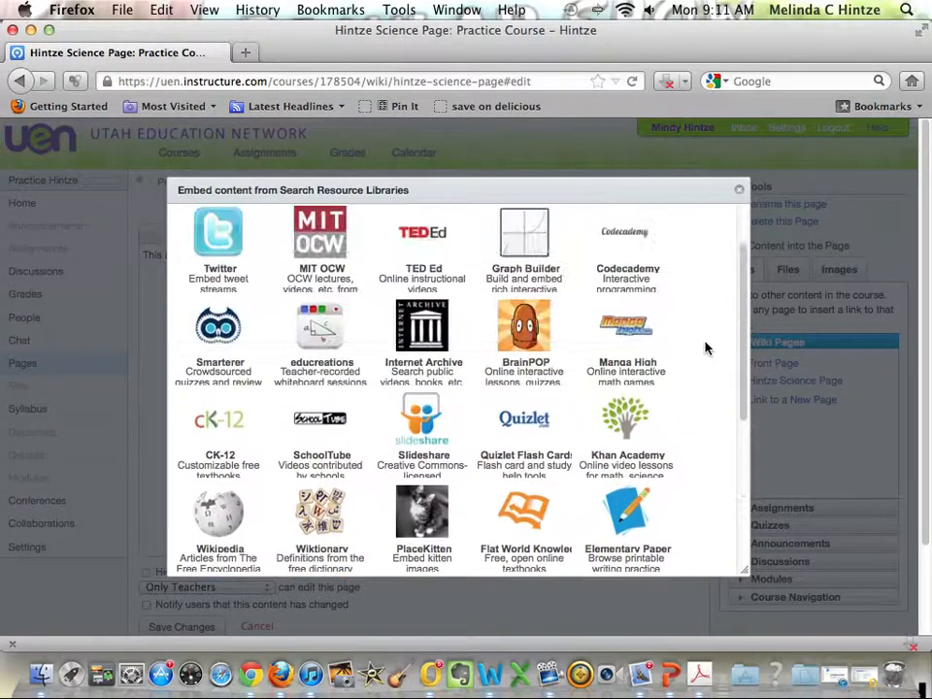
scroll(706, 347, "up", 2)
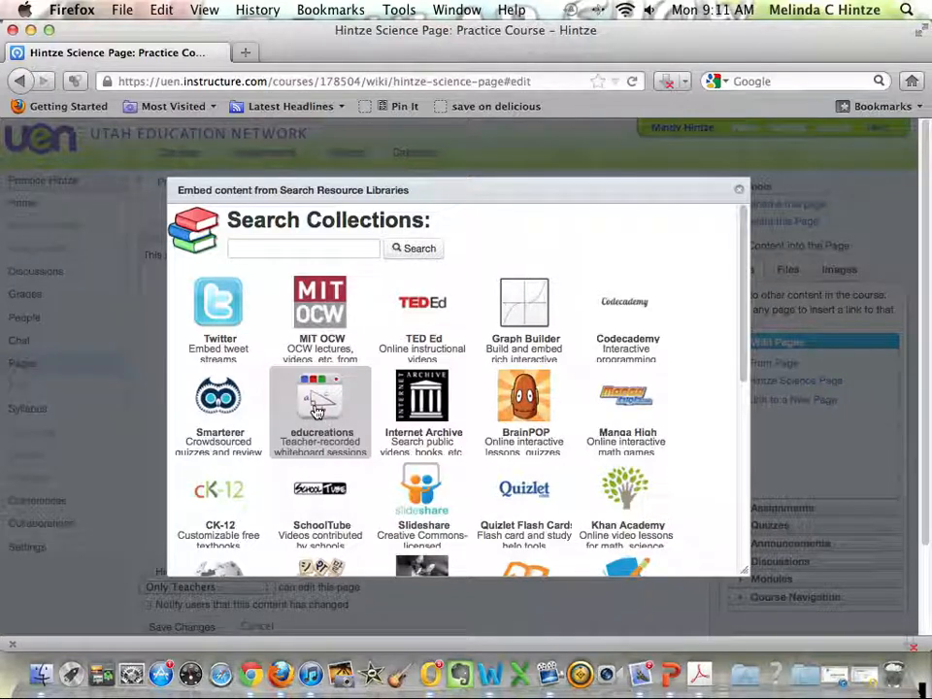
View the media comment recording and upload options and the Equella embedding dialog, dismissing each without inserting anything.
left_click(740, 192)
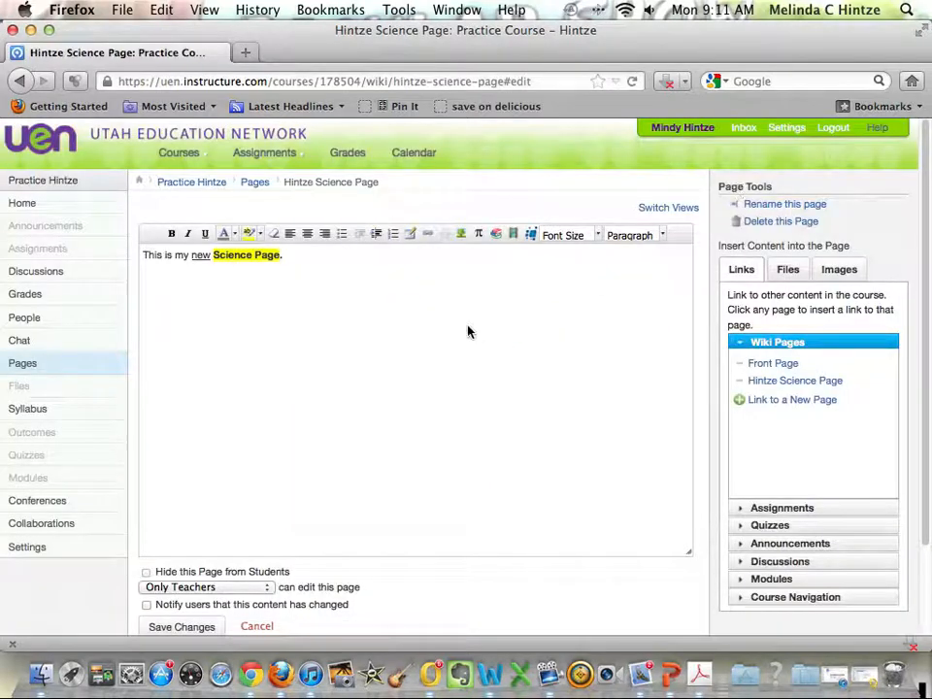
left_click(514, 237)
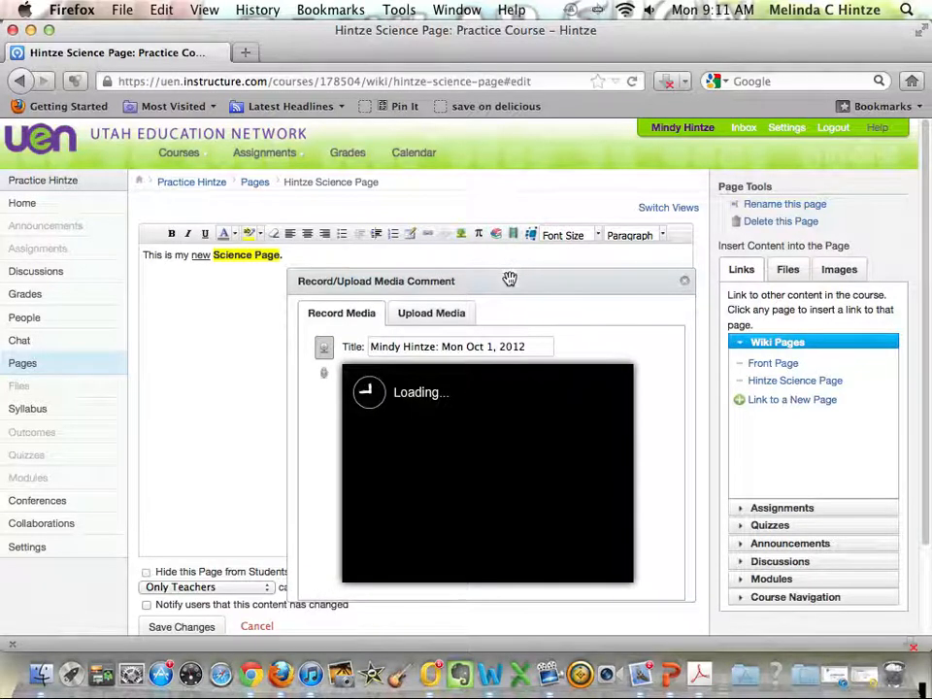
left_click_drag(510, 279, 505, 254)
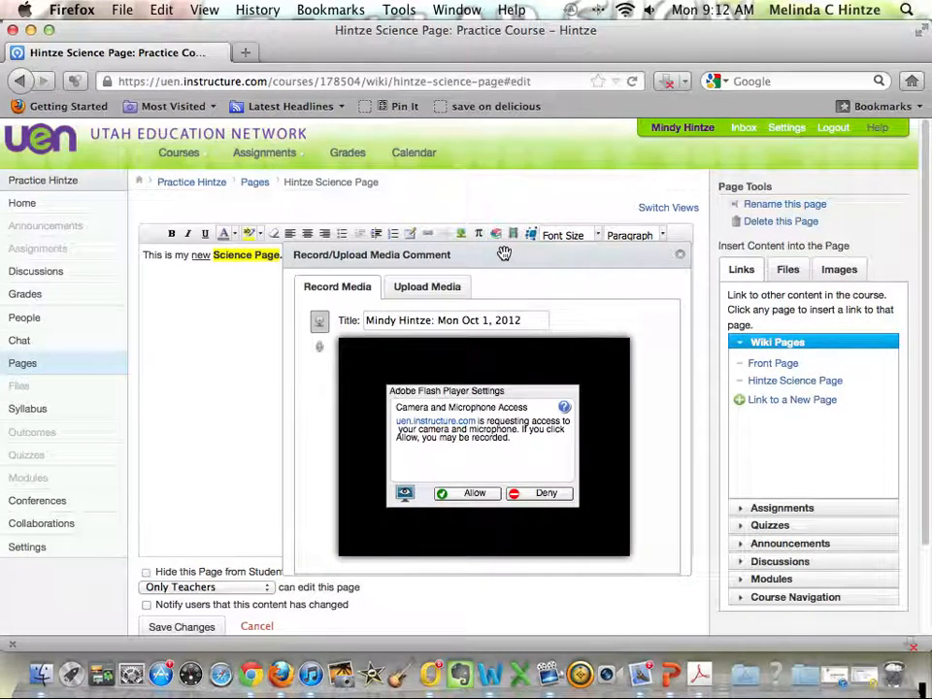
left_click(433, 289)
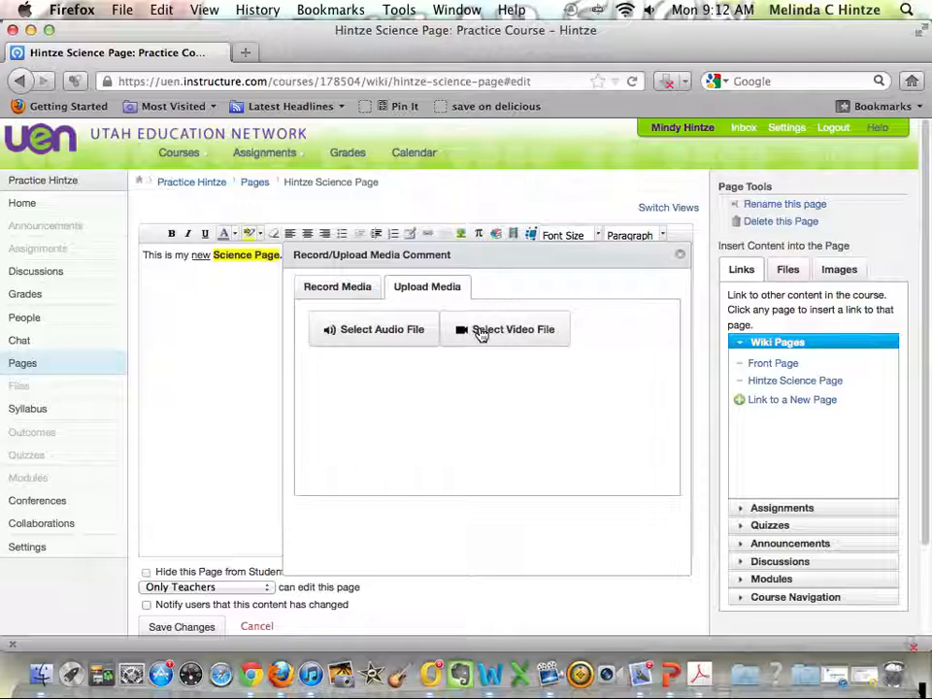
left_click(679, 255)
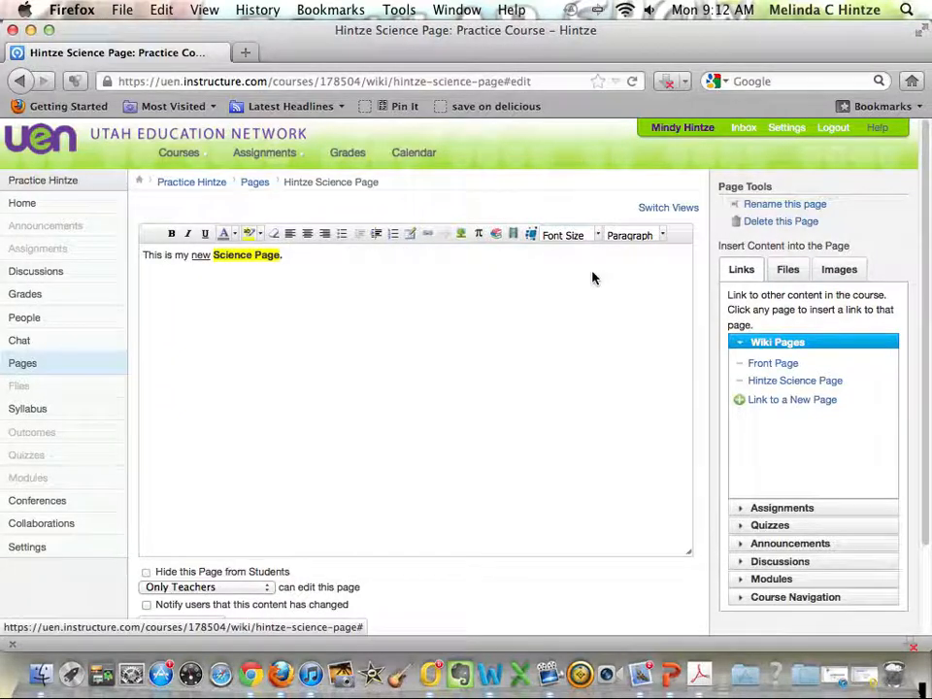
left_click(531, 235)
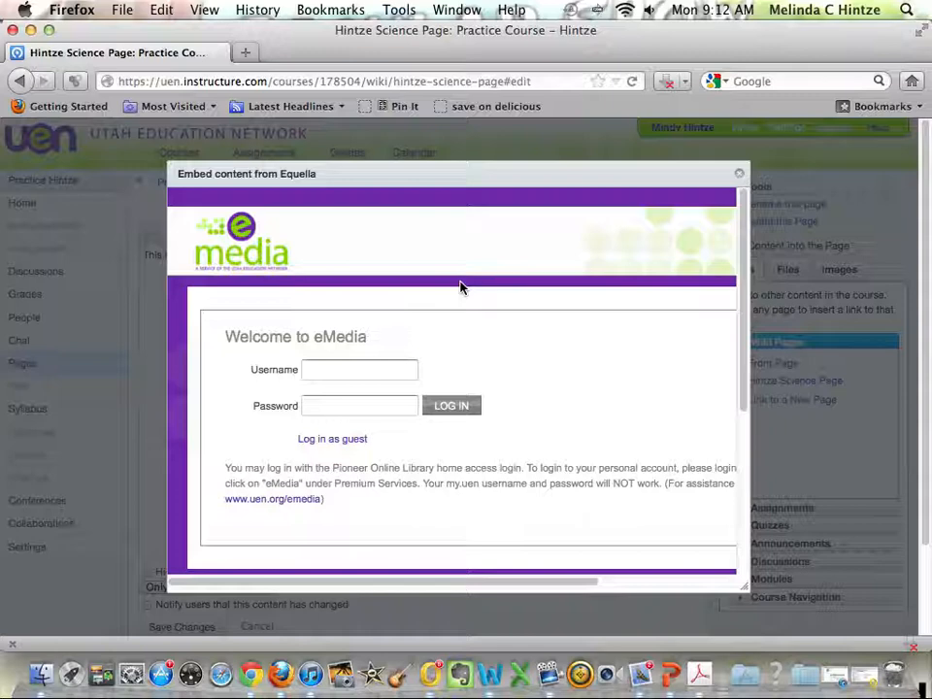
left_click(738, 175)
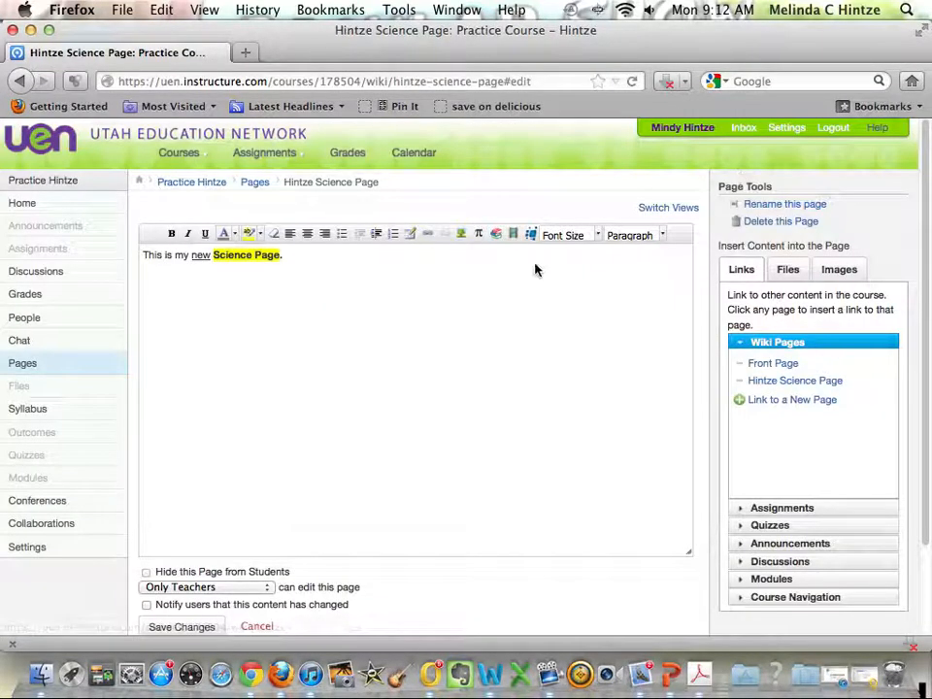
Look through the available font sizes and paragraph formats without applying any of them to the text.
left_click(595, 235)
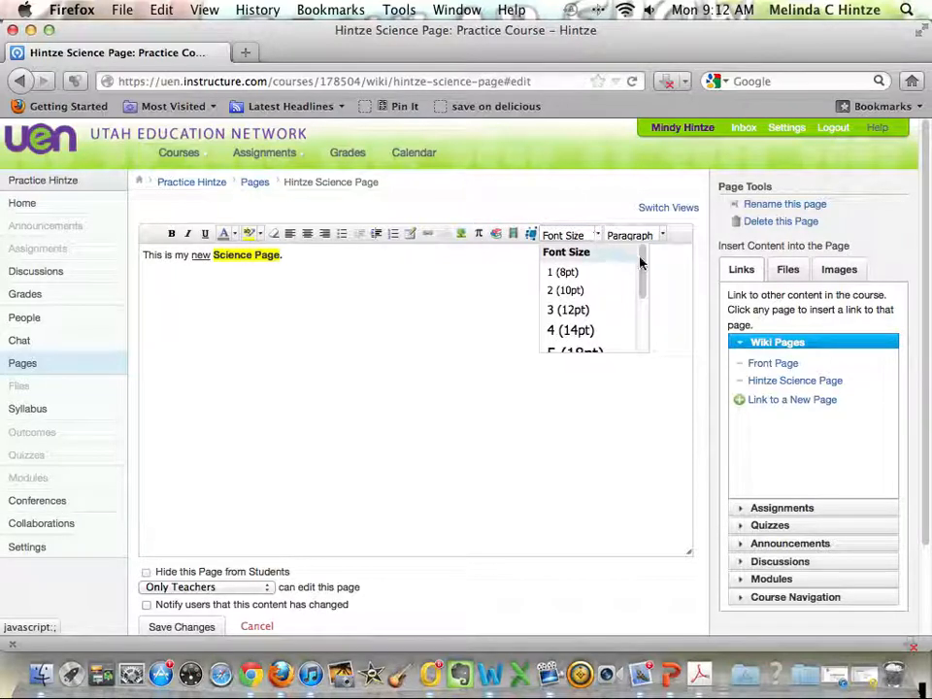
mouse_move(641, 261)
left_mouse_down()
mouse_move(651, 316)
mouse_move(651, 266)
left_mouse_up()
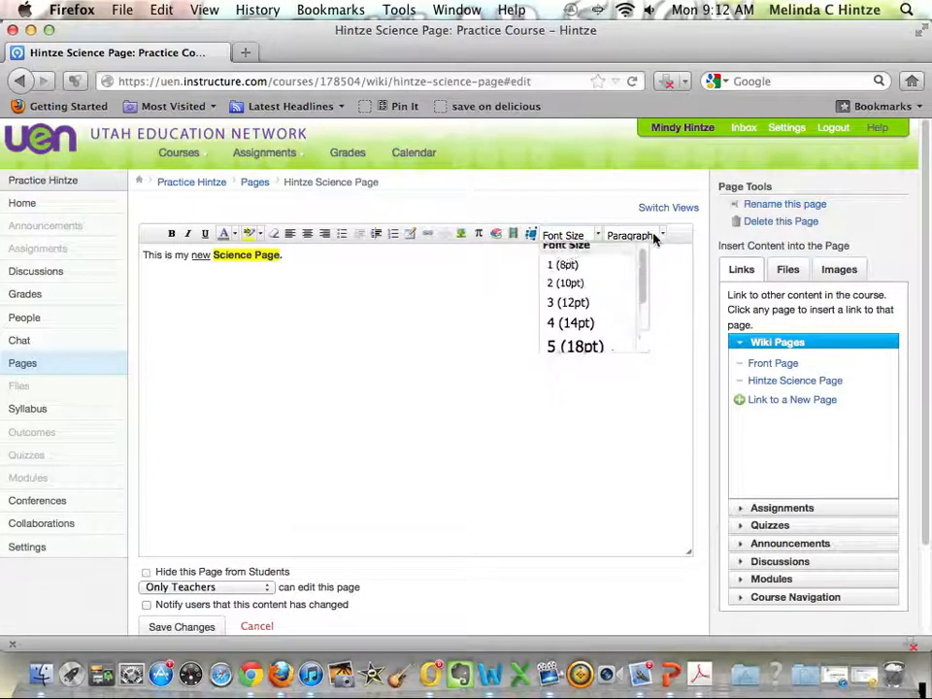
left_click(661, 235)
left_click(662, 236)
left_click(662, 236)
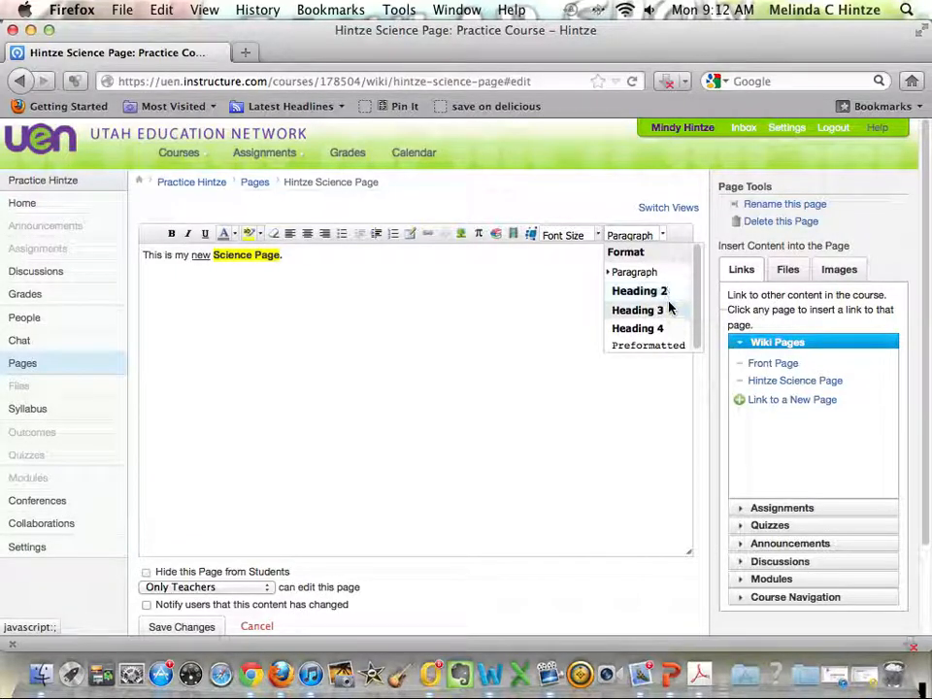
left_click(519, 353)
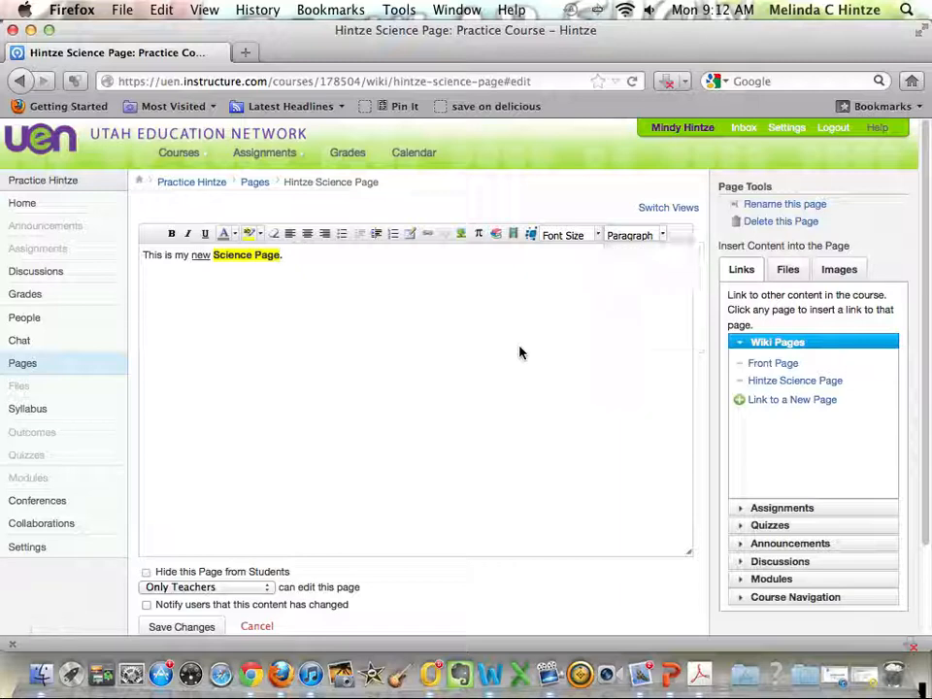
View the page content as HTML source and return to the rich text view.
left_click(682, 208)
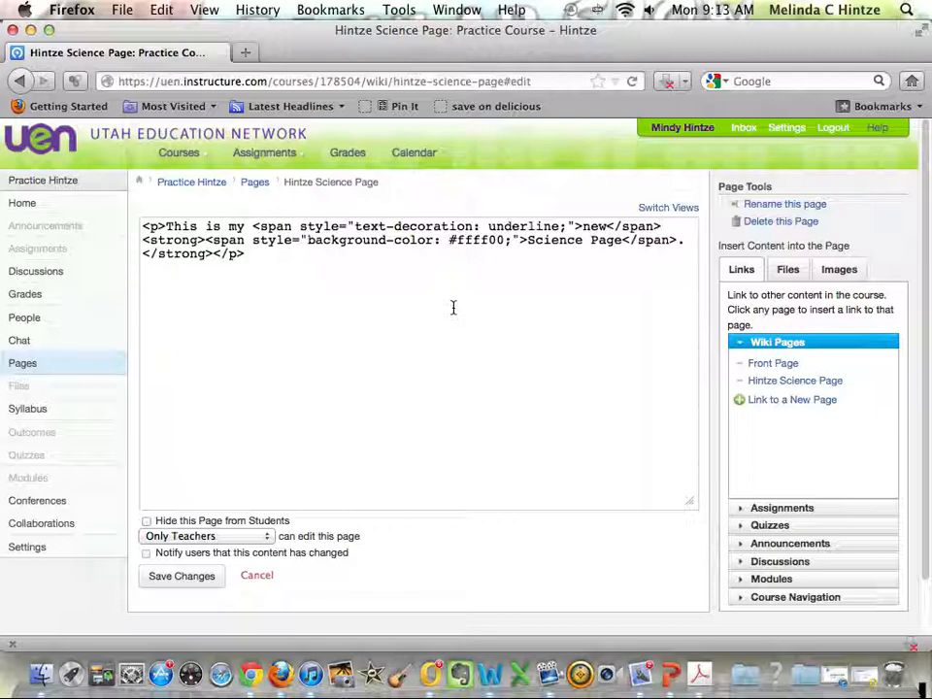
left_click(669, 213)
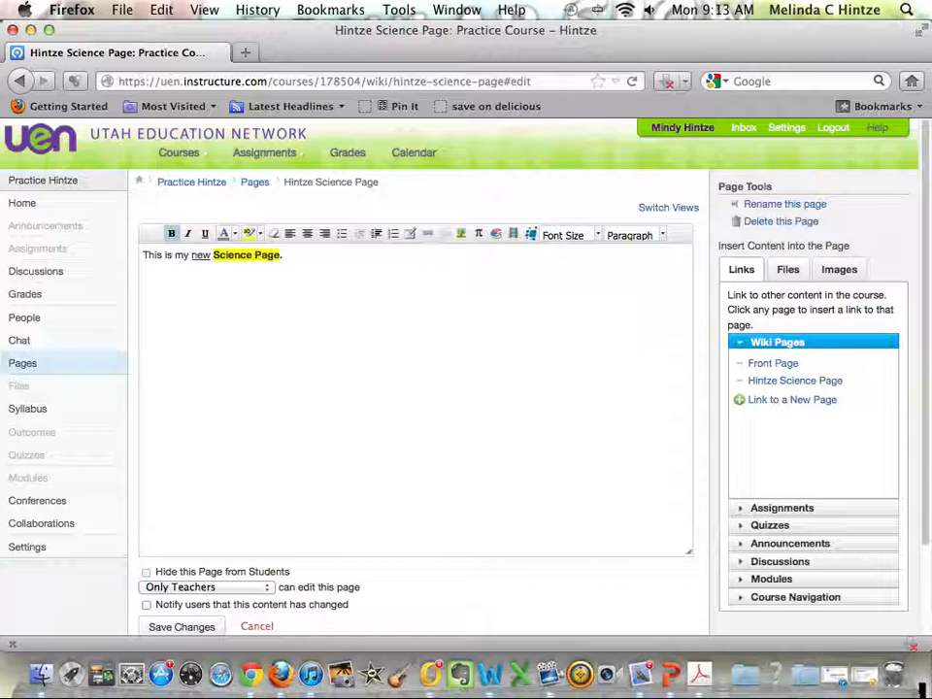
Add the line "Read this article:" and upload the Welcome email text document to course files, inserting its download link after it.
type("d this article:")
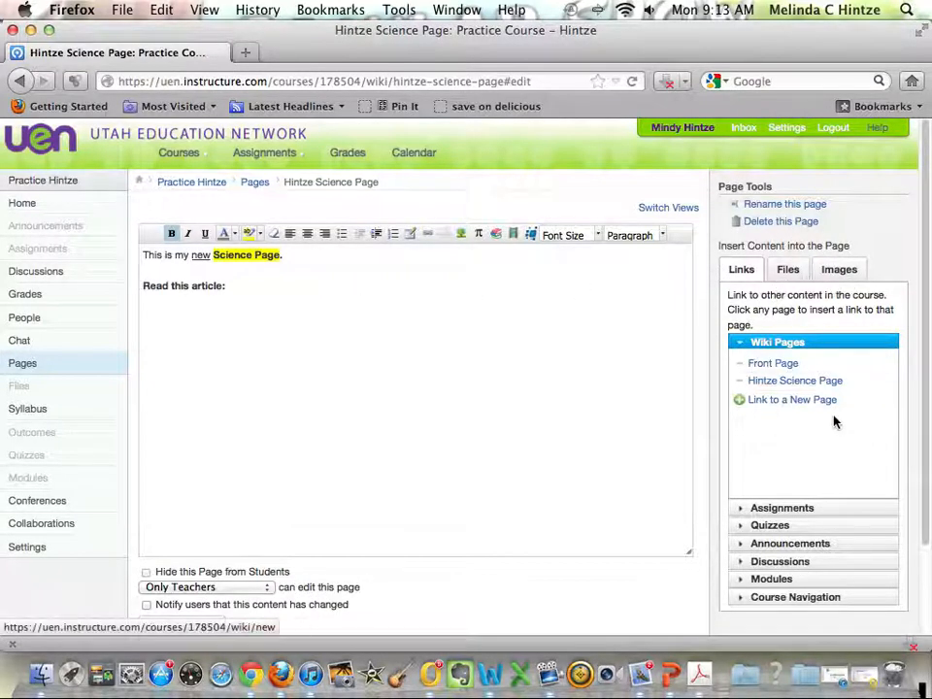
left_click(788, 271)
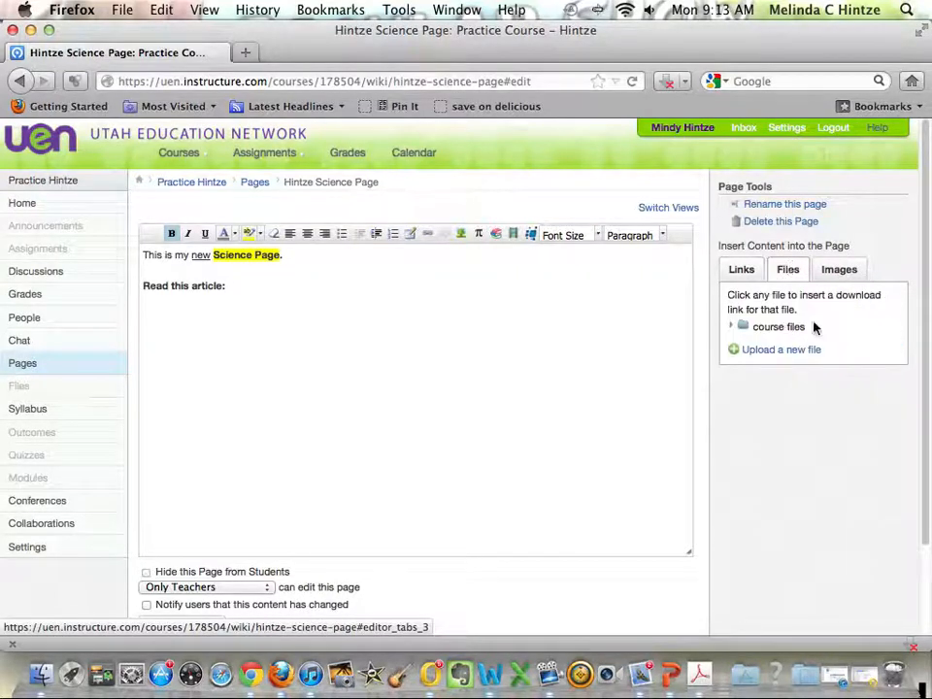
left_click(734, 328)
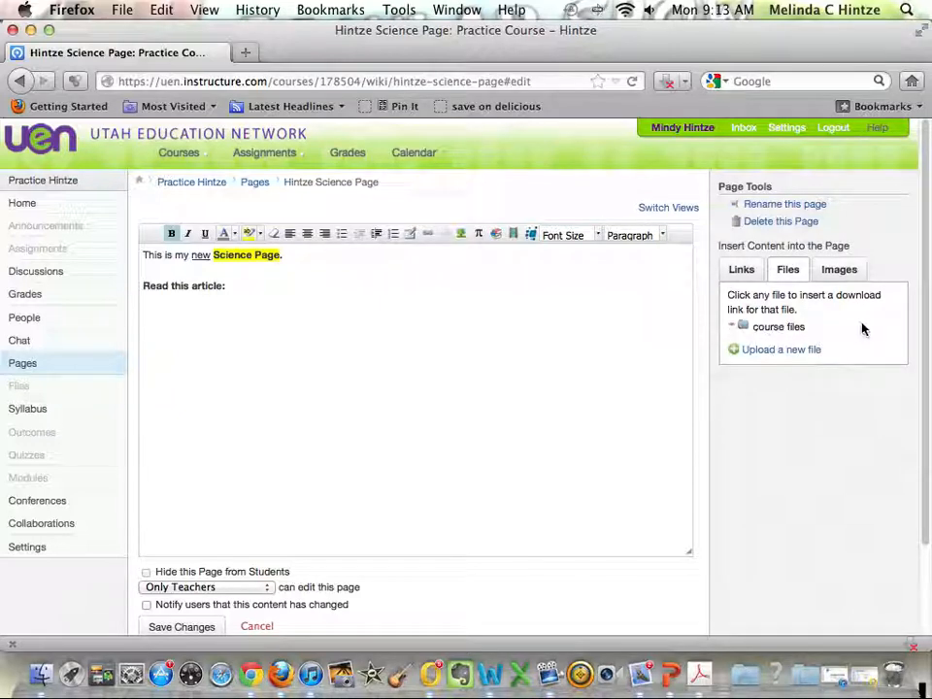
scroll(862, 330, "down", 1)
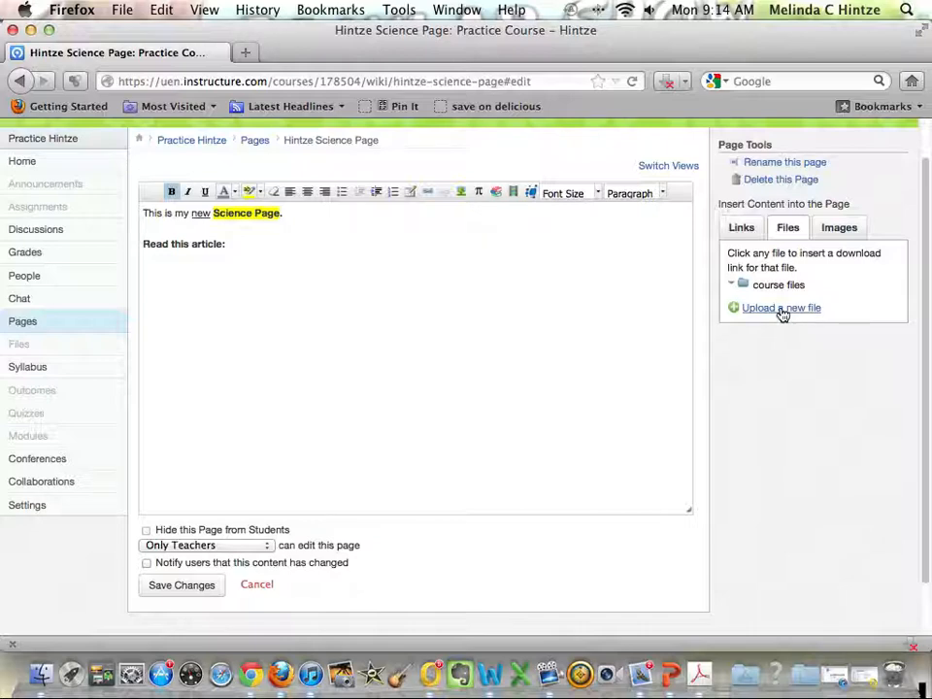
left_click(782, 313)
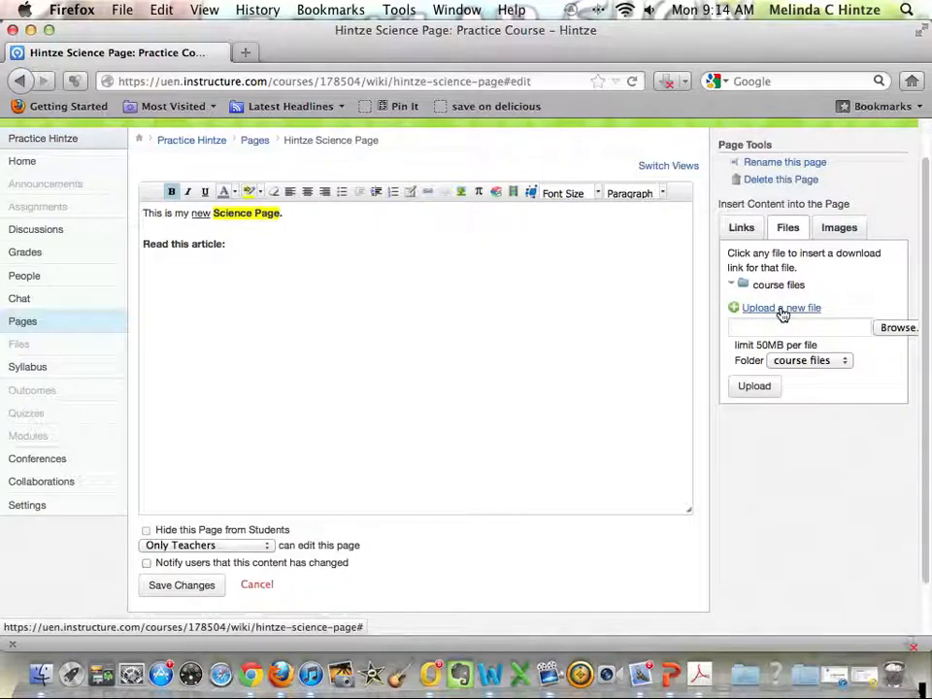
left_click(910, 328)
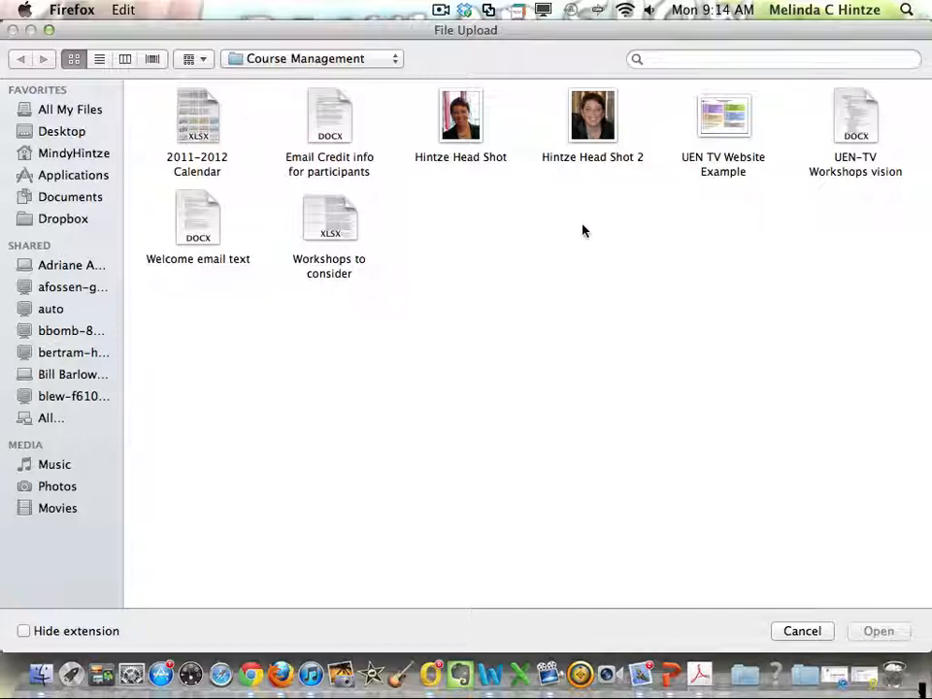
left_click(192, 231)
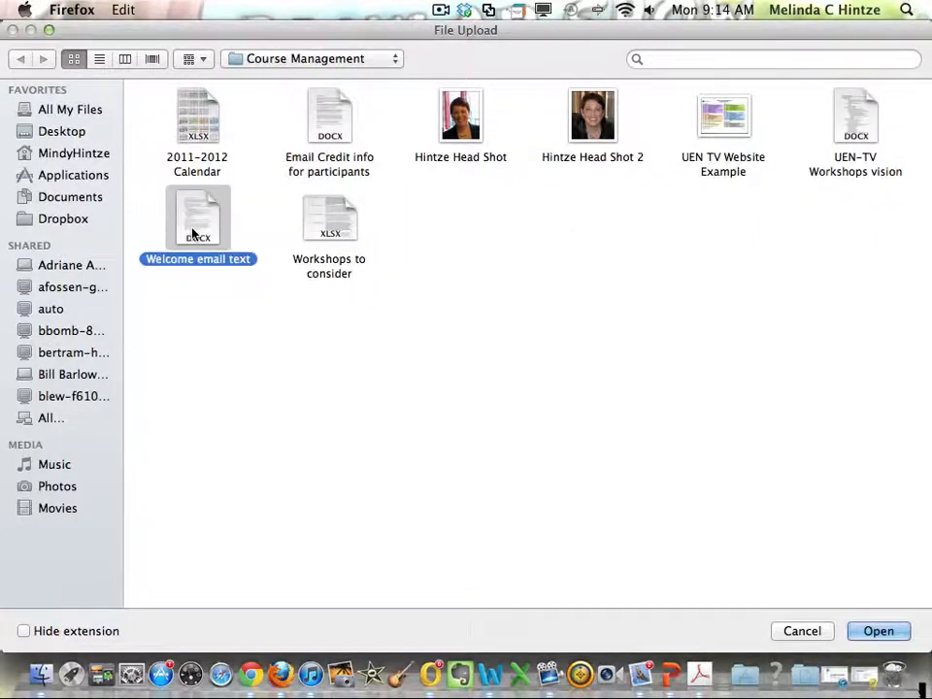
left_click(894, 628)
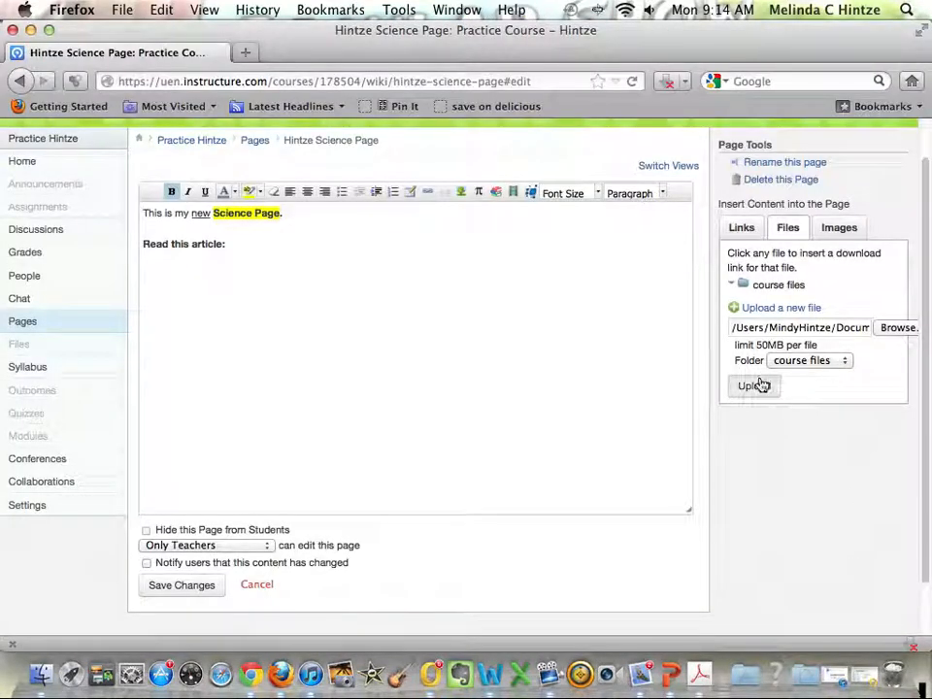
left_click(757, 385)
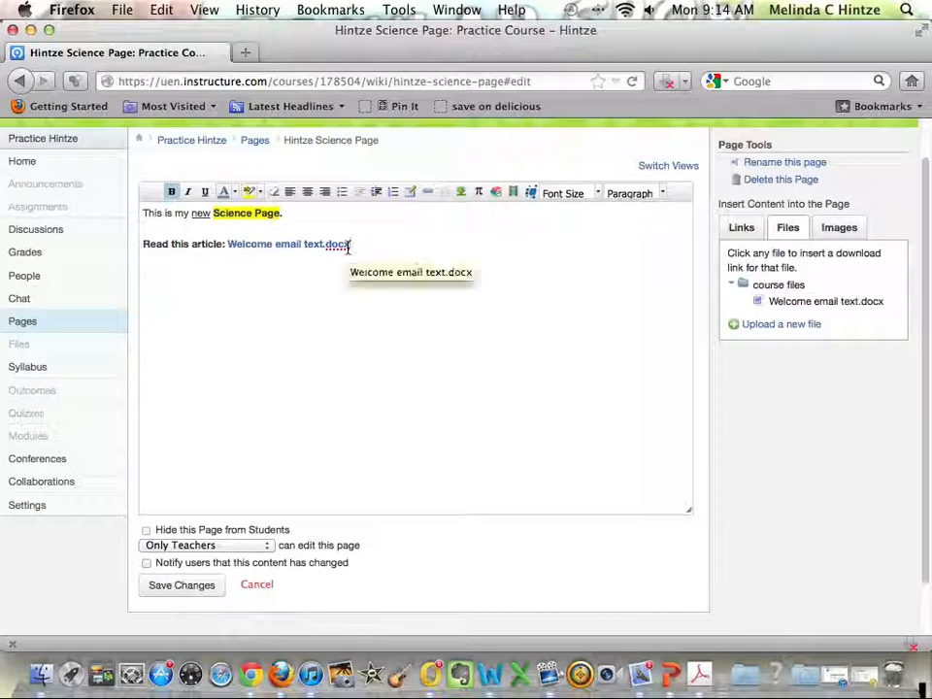
Add the sentence "Read THIS article." on a new line below the document link.
key("Return")
type("ree")
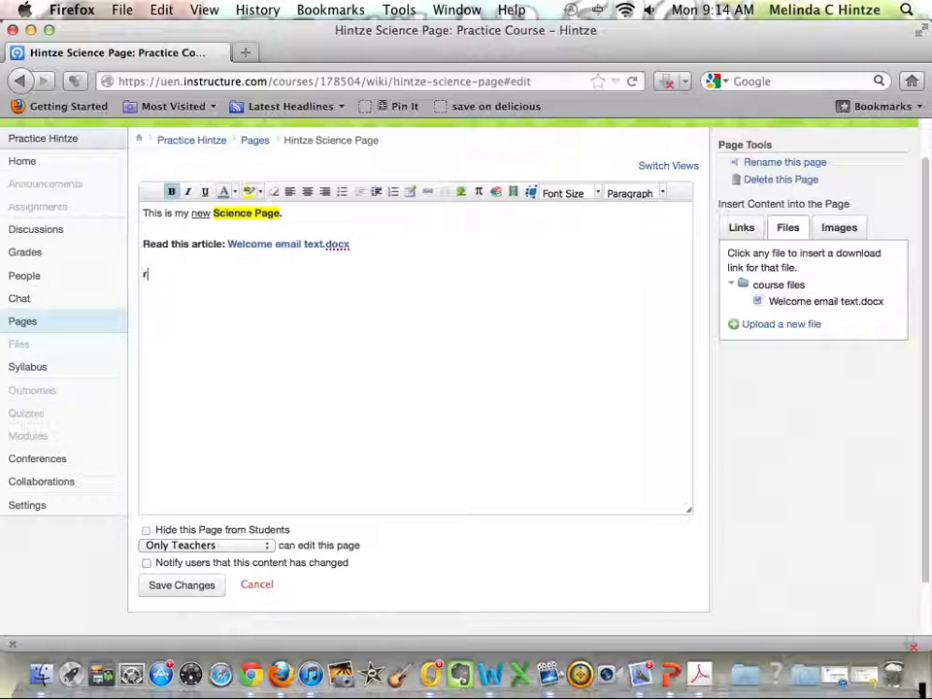
key("BackSpace")
type("Read THIS ar")
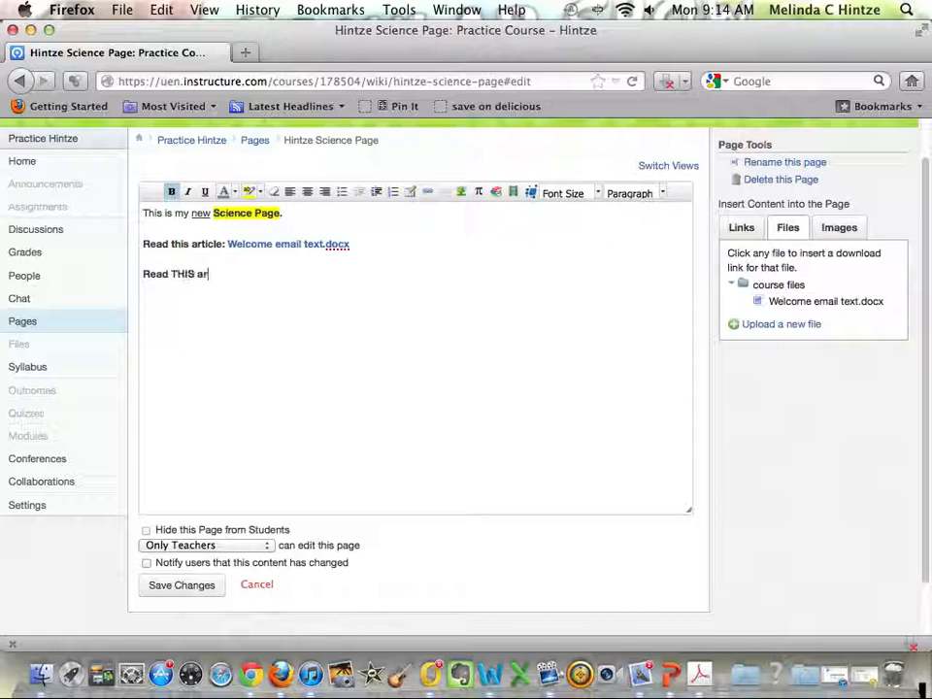
type("ticle.")
Link the word "THIS" to Welcome email text.docx and start a new line after the sentence.
left_click_drag(193, 274, 172, 275)
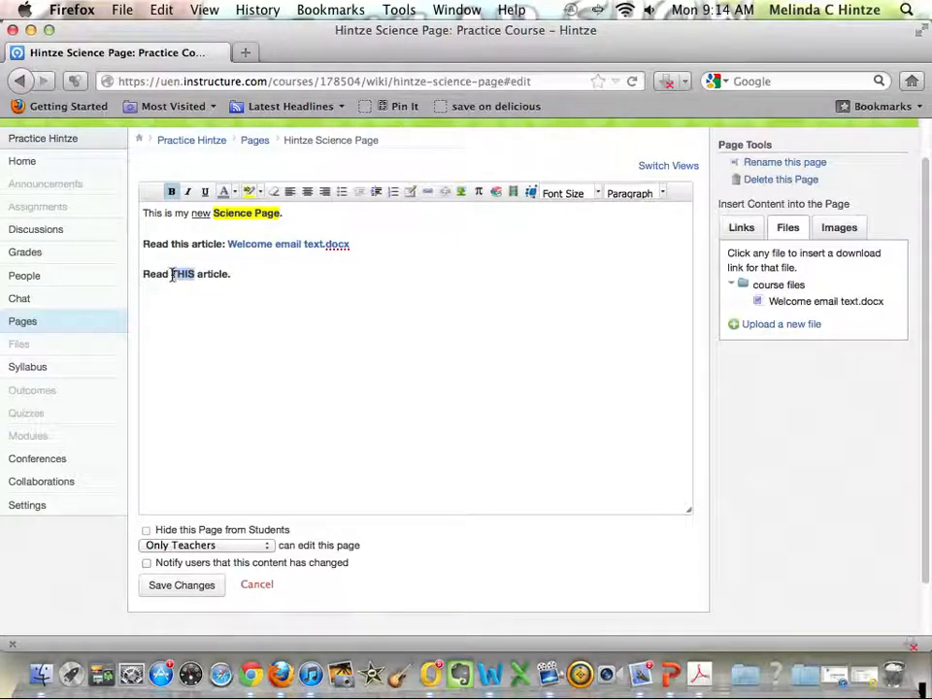
left_click(804, 303)
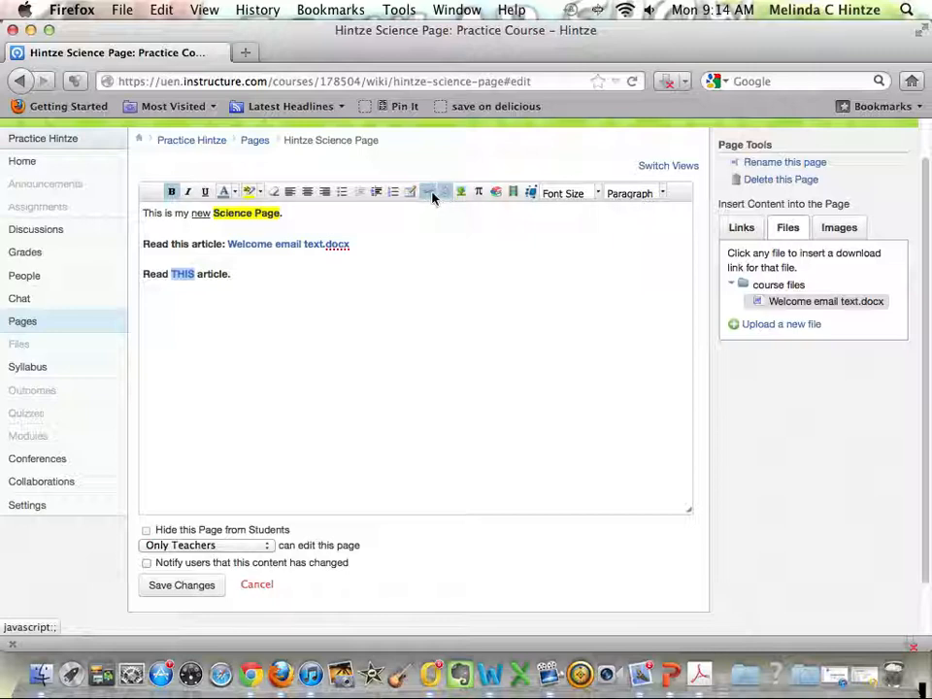
left_click(389, 272)
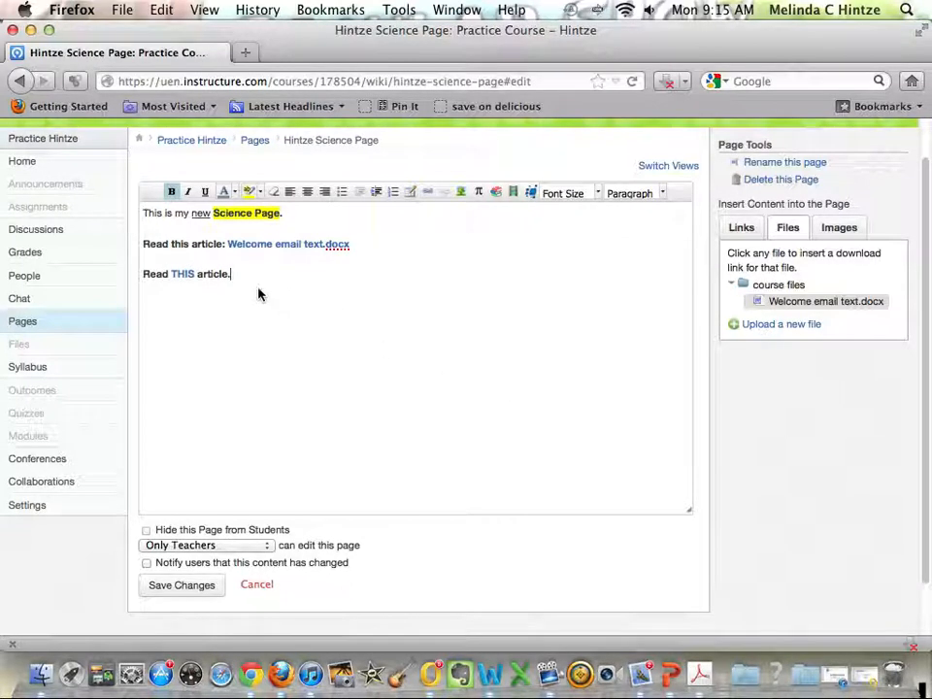
key("Return")
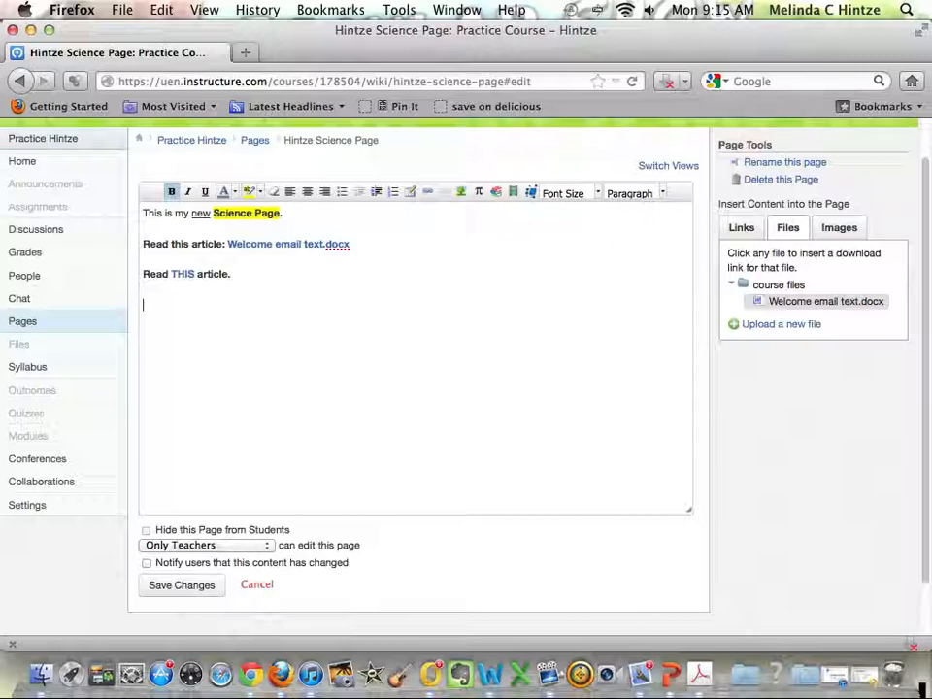
Look through the wiki page, assignment and quiz links available for insertion into the page.
left_click(749, 235)
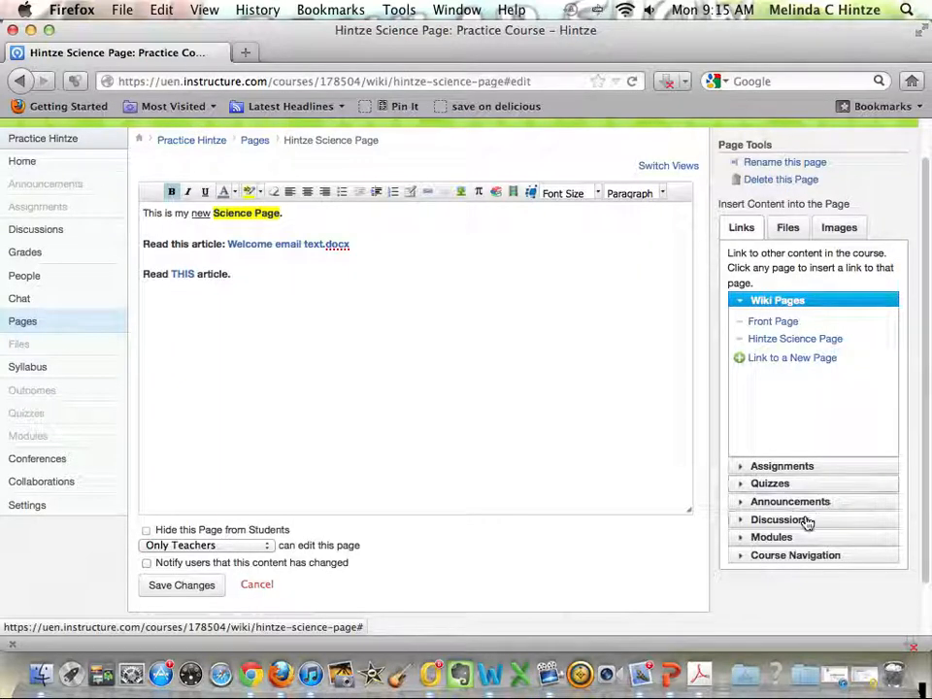
left_click(779, 468)
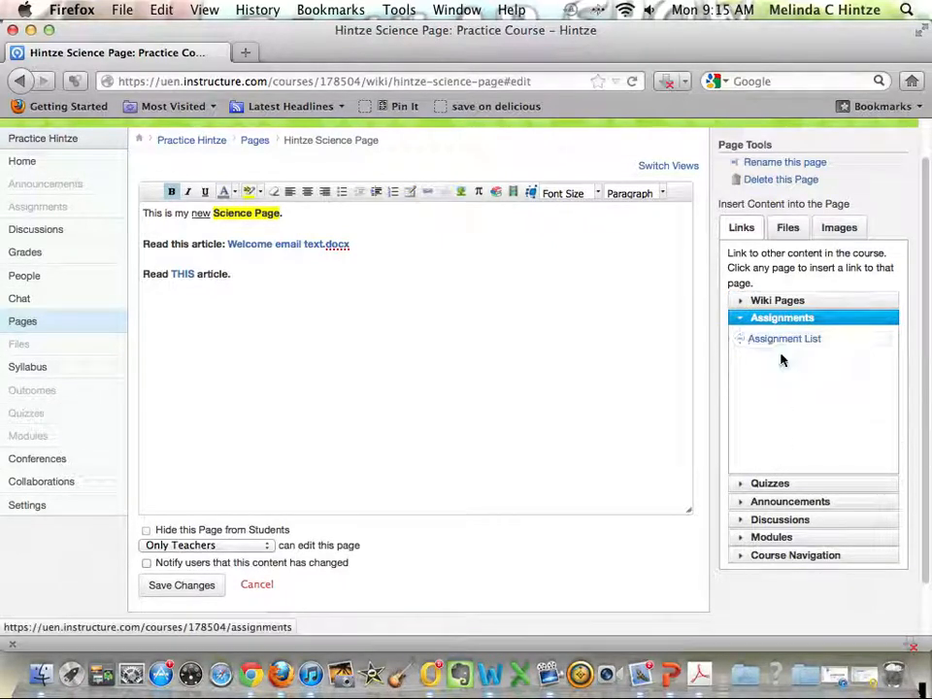
left_click(780, 483)
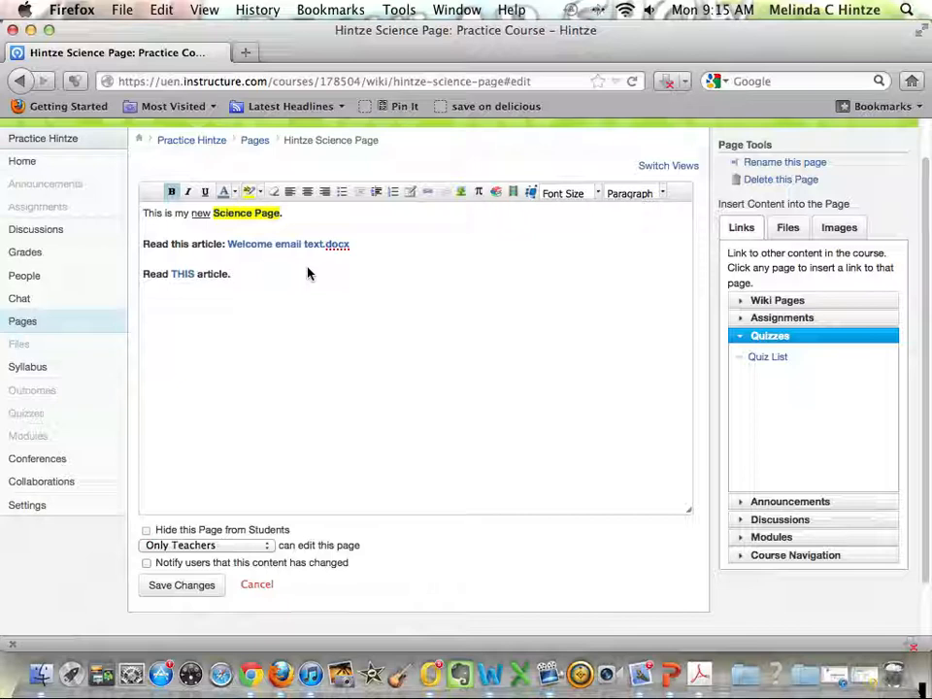
Upload the first head shot picture from the Course Management folder to course files and embed it below the "Read THIS article." line.
left_click(841, 223)
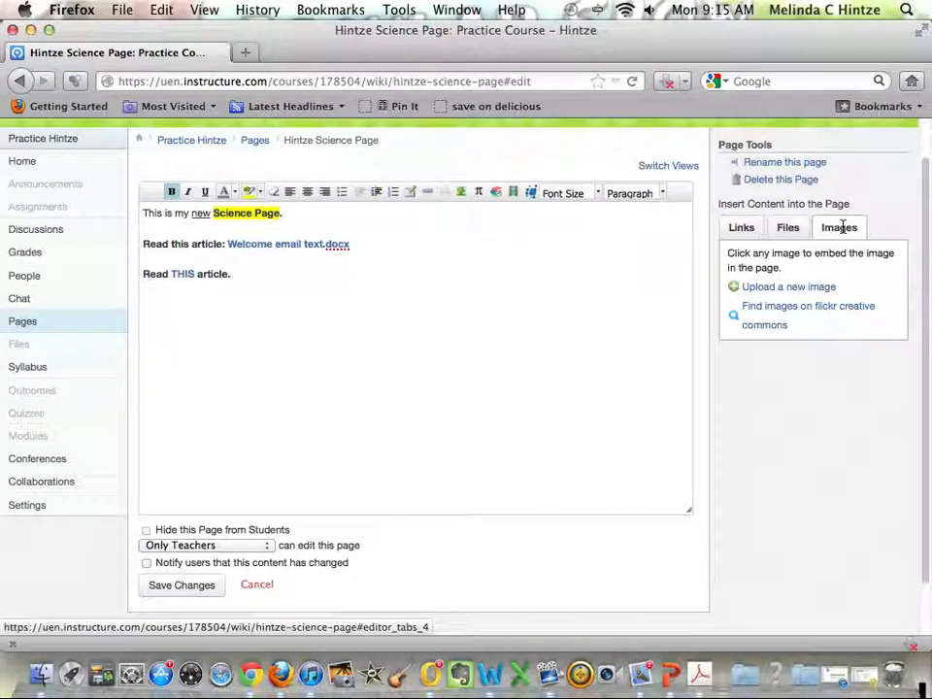
left_click(806, 289)
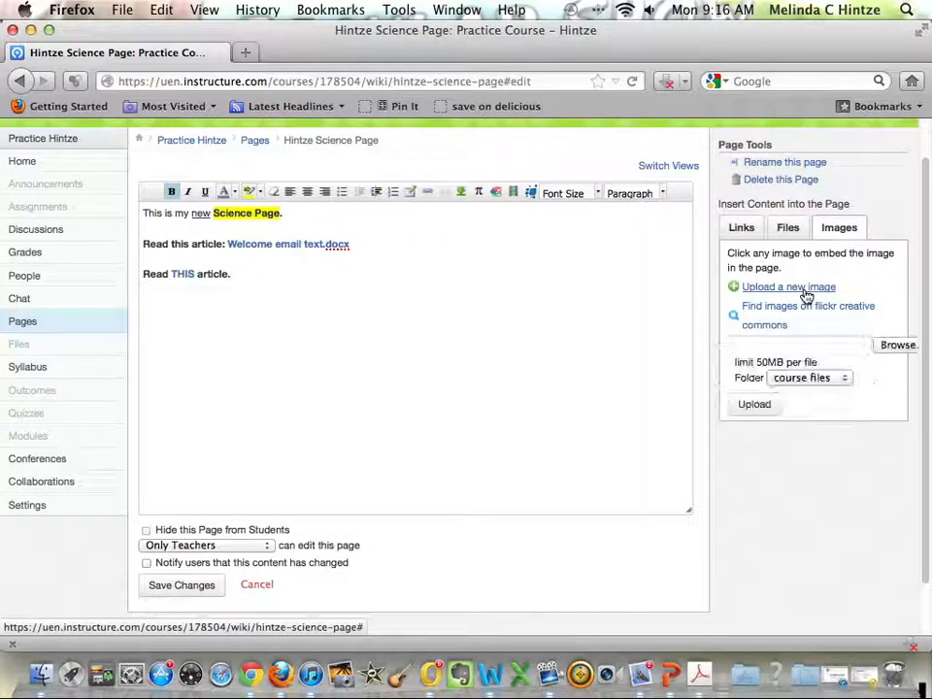
left_click(894, 346)
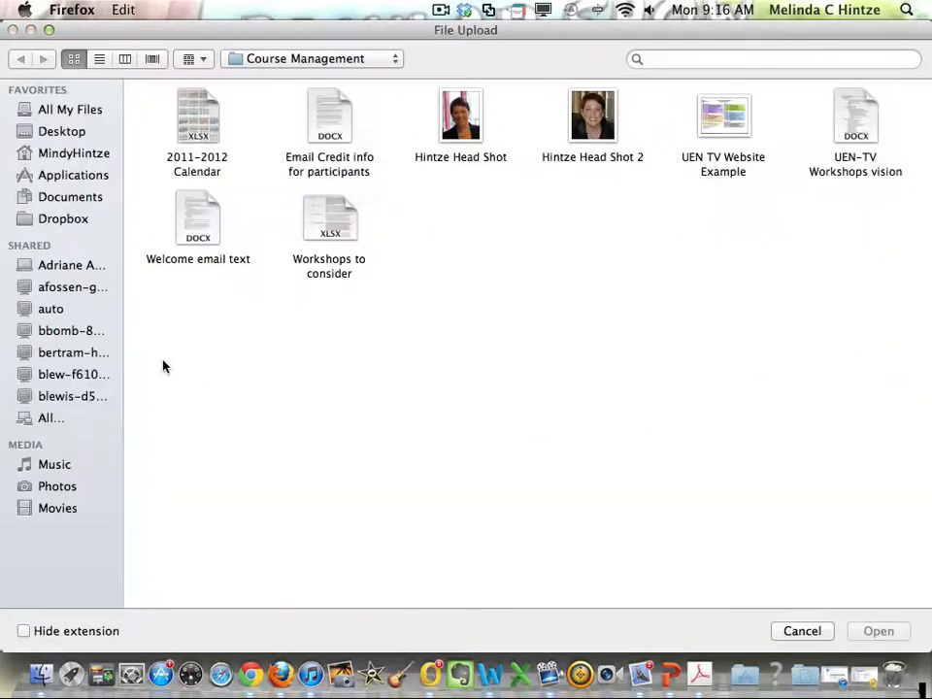
left_click(489, 159)
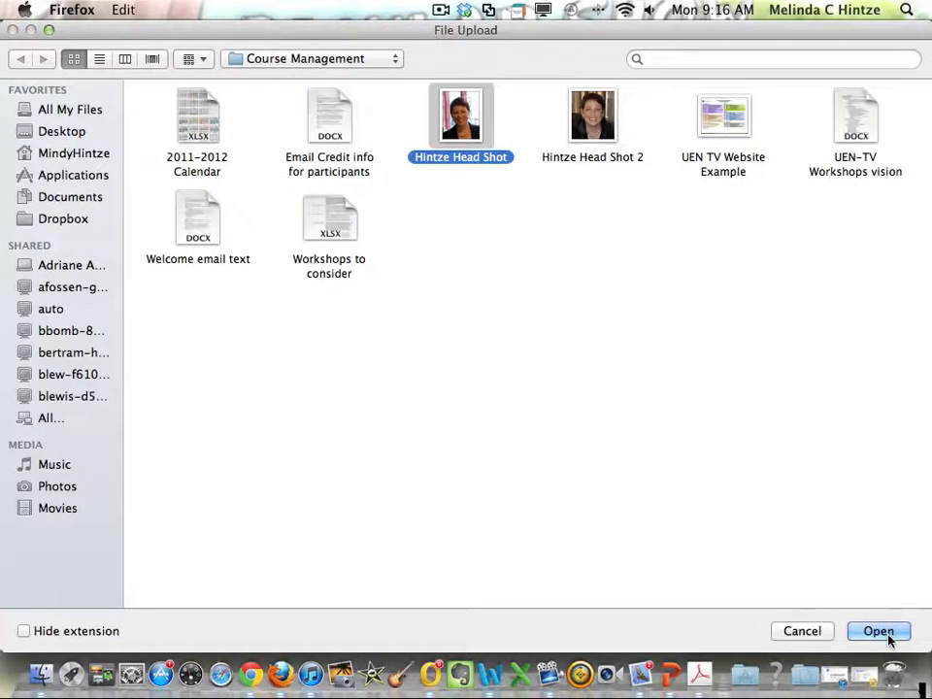
left_click(878, 632)
left_click(761, 414)
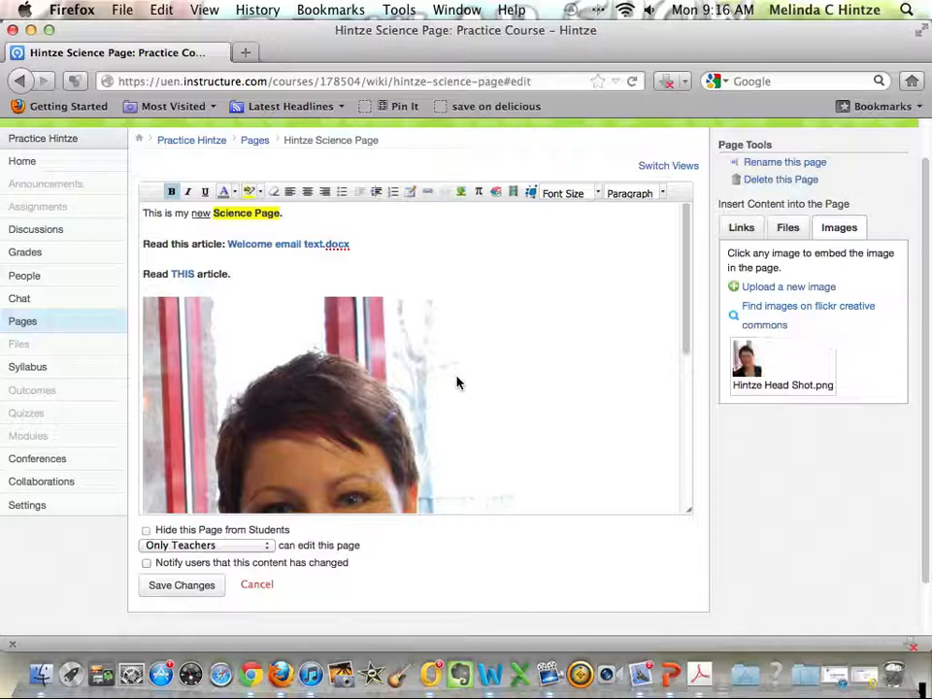
Shrink the embedded head shot proportionally to a small thumbnail below the "Read THIS article." line.
left_click(408, 384)
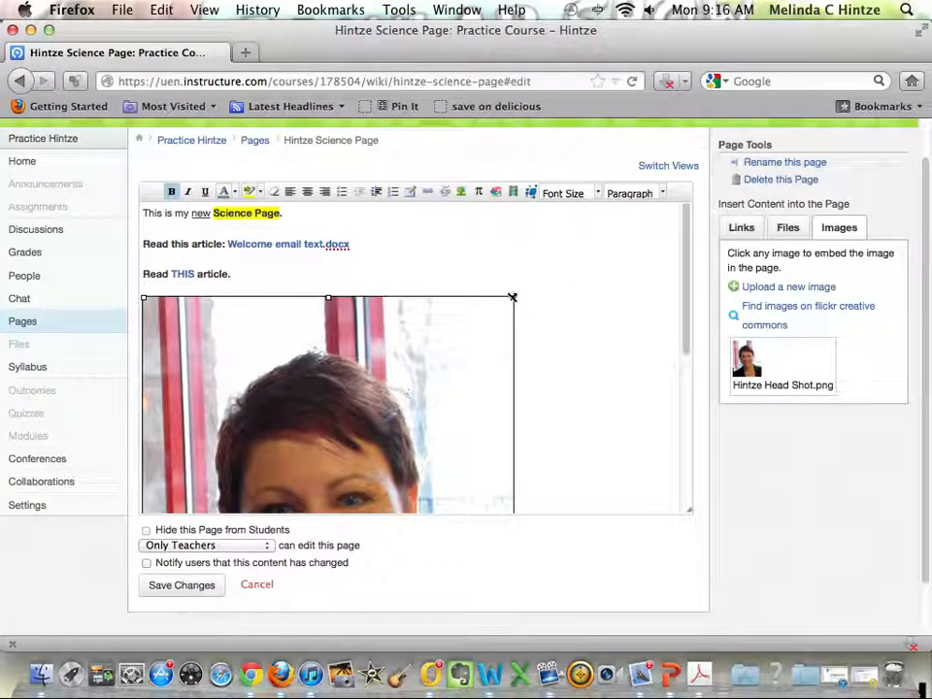
left_click_drag(512, 297, 192, 500)
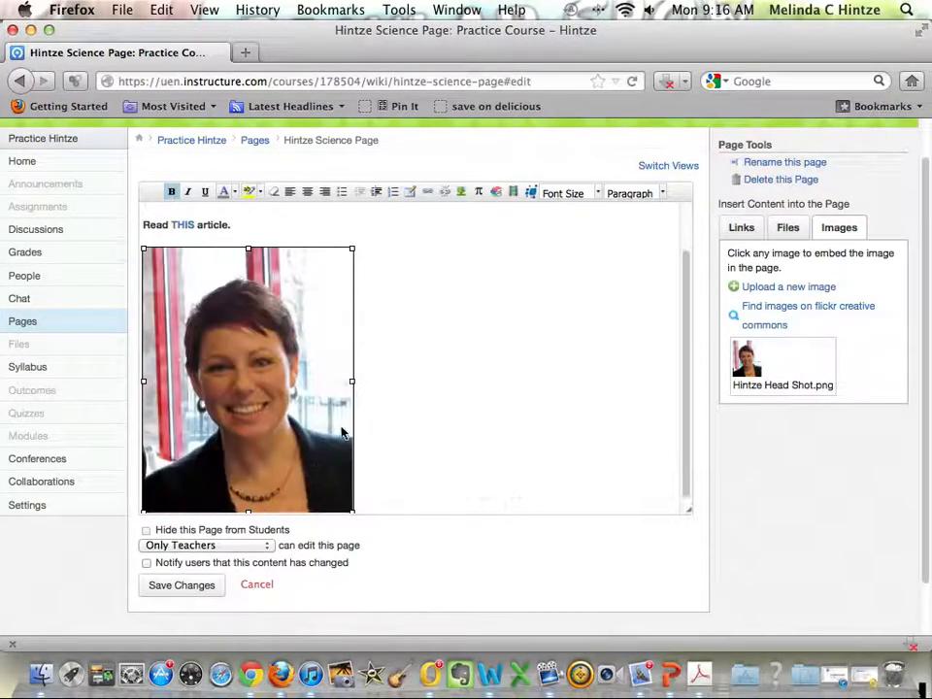
scroll(433, 411, "down", 1)
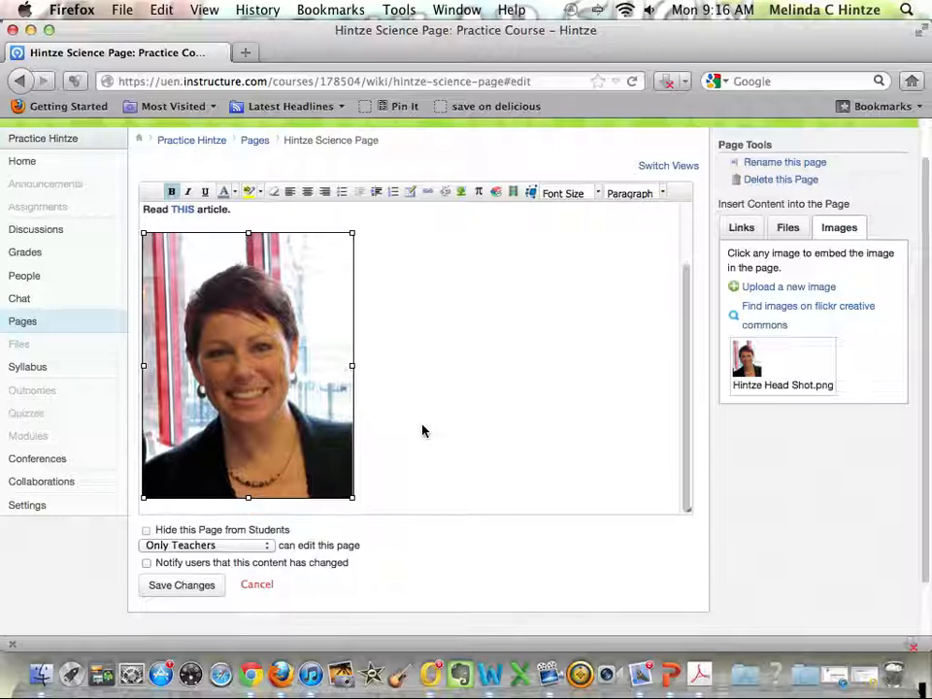
left_click_drag(352, 497, 168, 333)
scroll(374, 308, "up", 1)
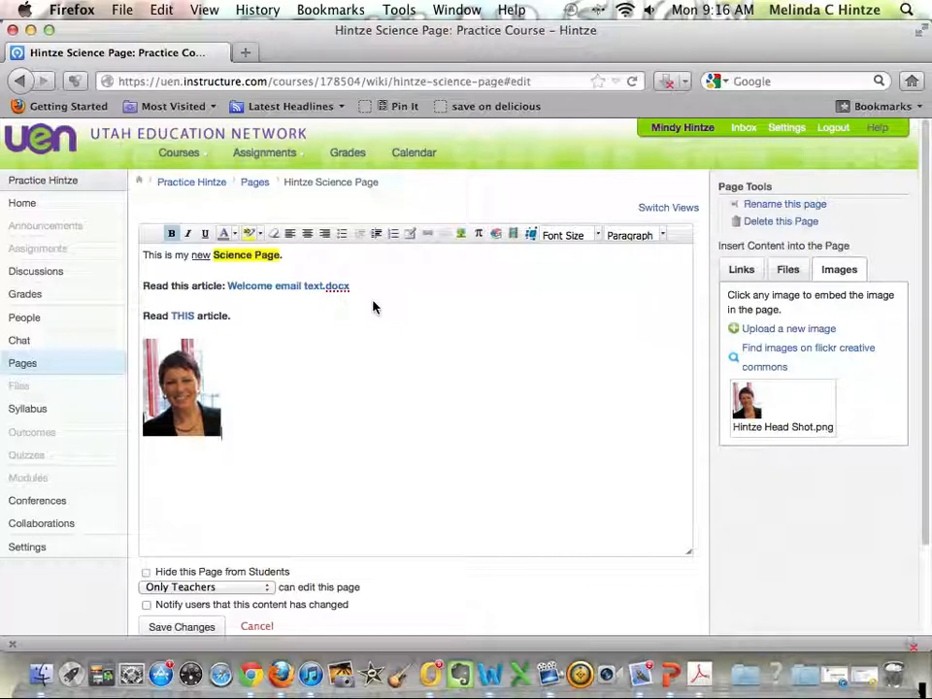
Review who can edit the page, keep it at Only Teachers, and save the page changes.
scroll(453, 395, "down", 5)
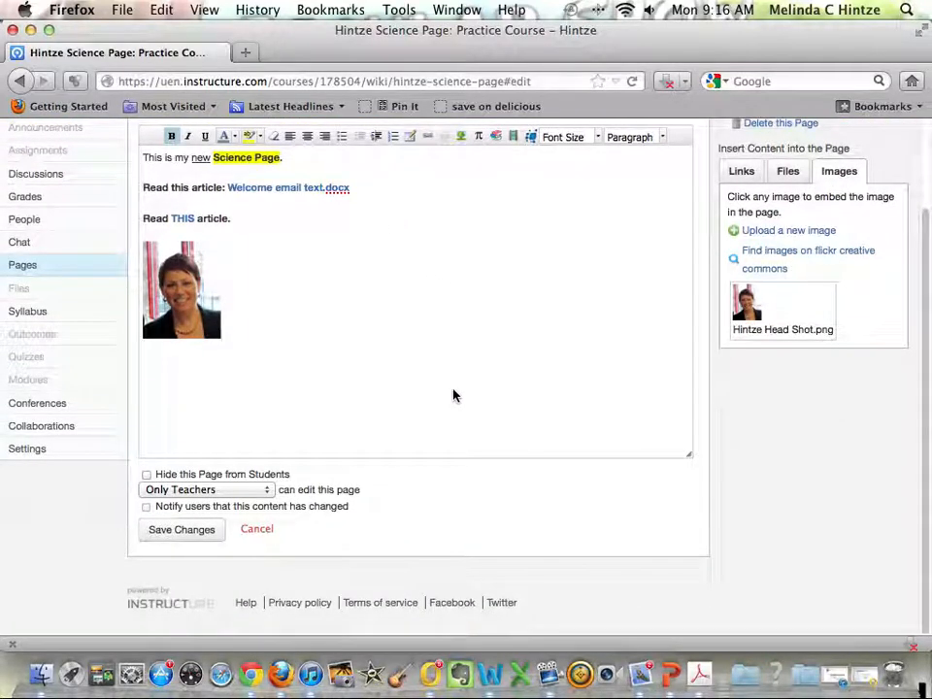
left_click(242, 493)
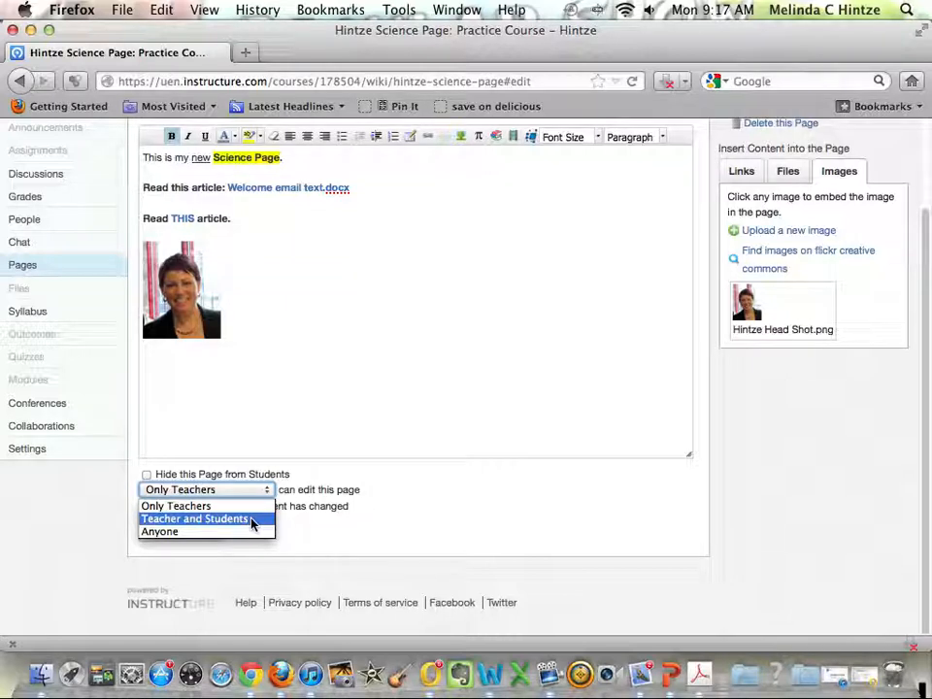
left_click(297, 525)
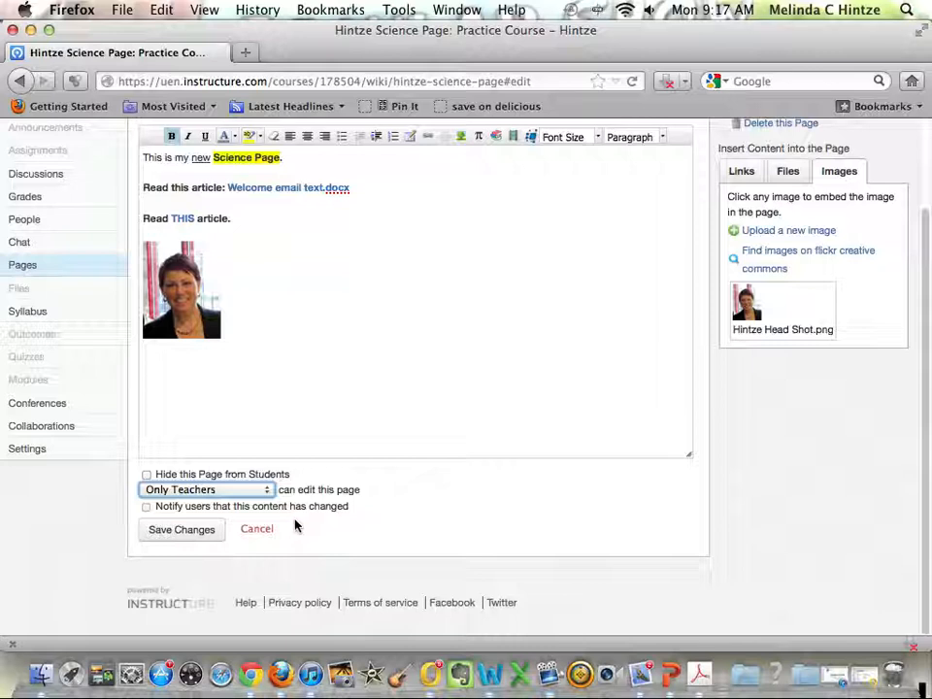
left_click(194, 533)
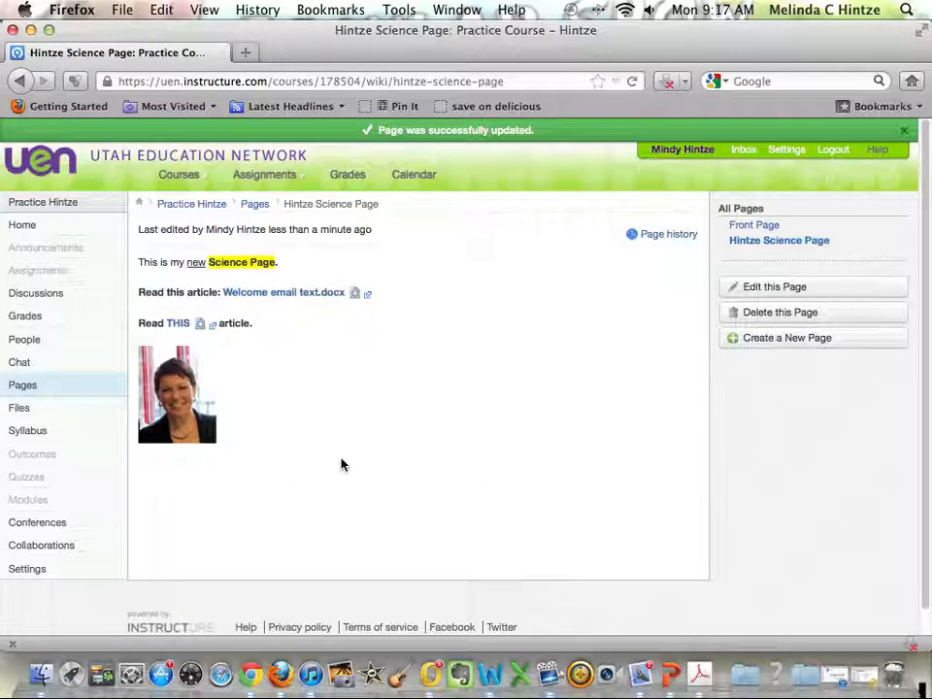
Preview Welcome email text.docx within the saved page and check its download options without opening or saving the file.
left_click(355, 294)
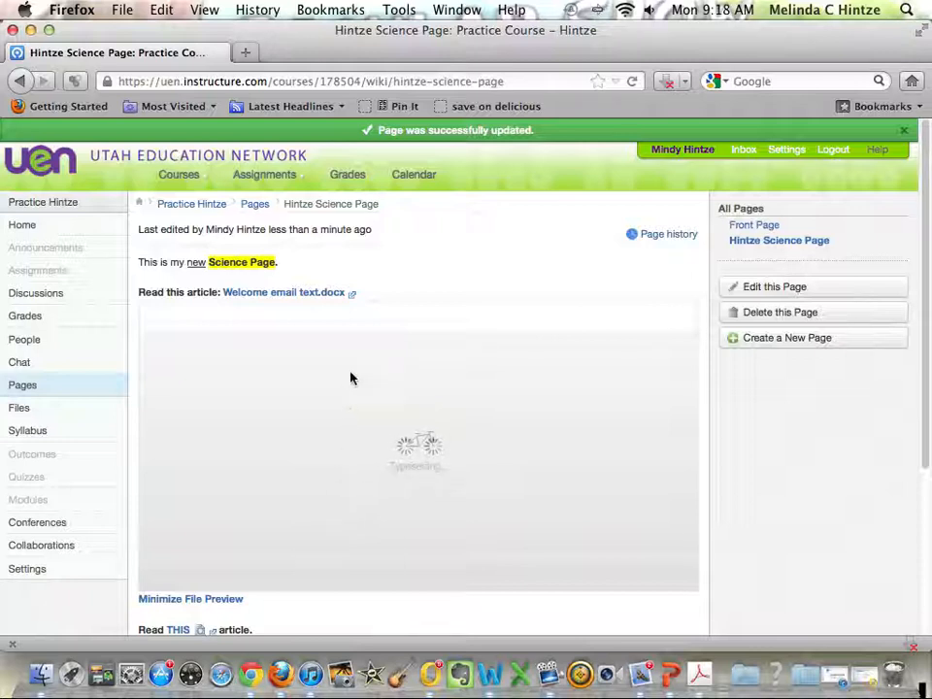
left_click(353, 295)
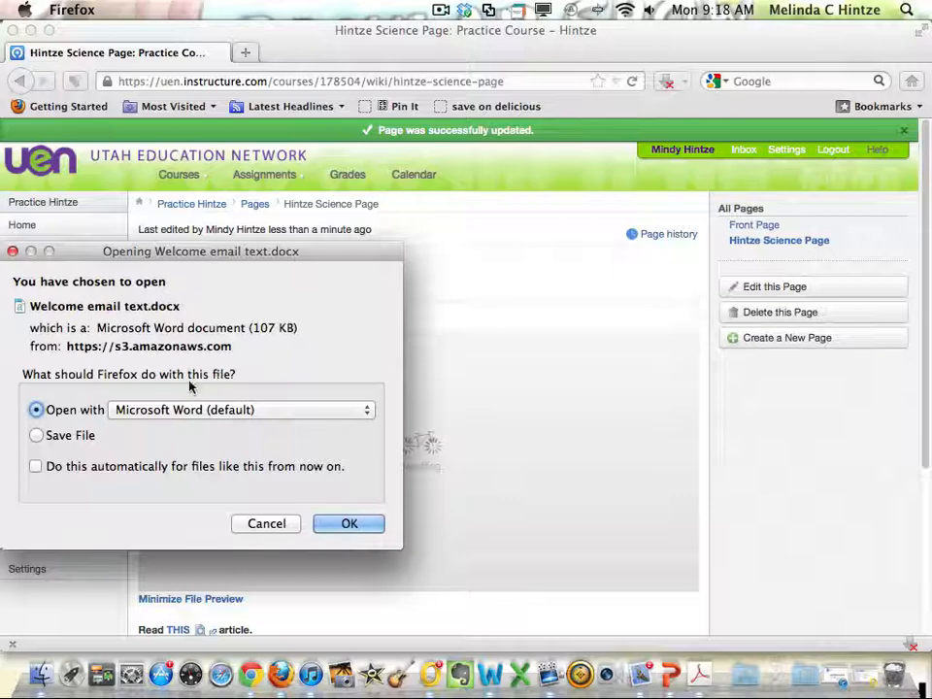
left_click(266, 524)
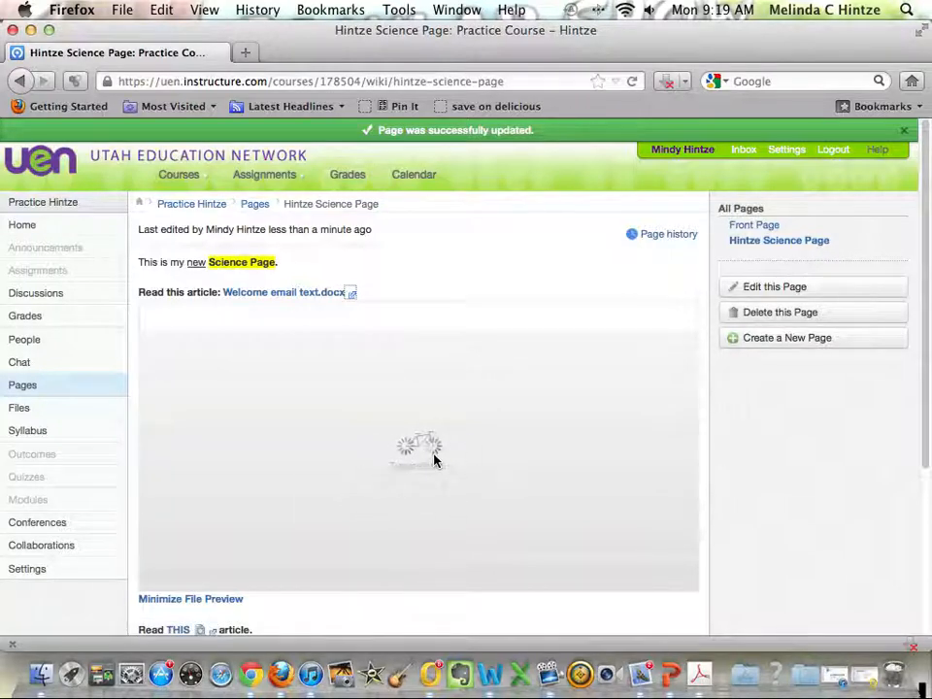
scroll(431, 462, "down", 3)
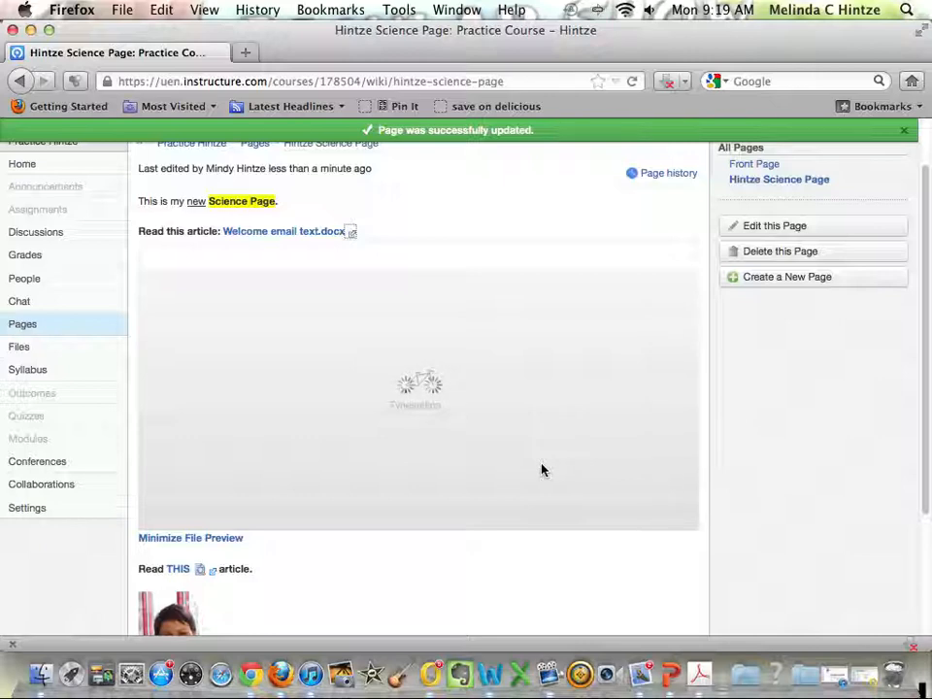
scroll(769, 446, "up", 2)
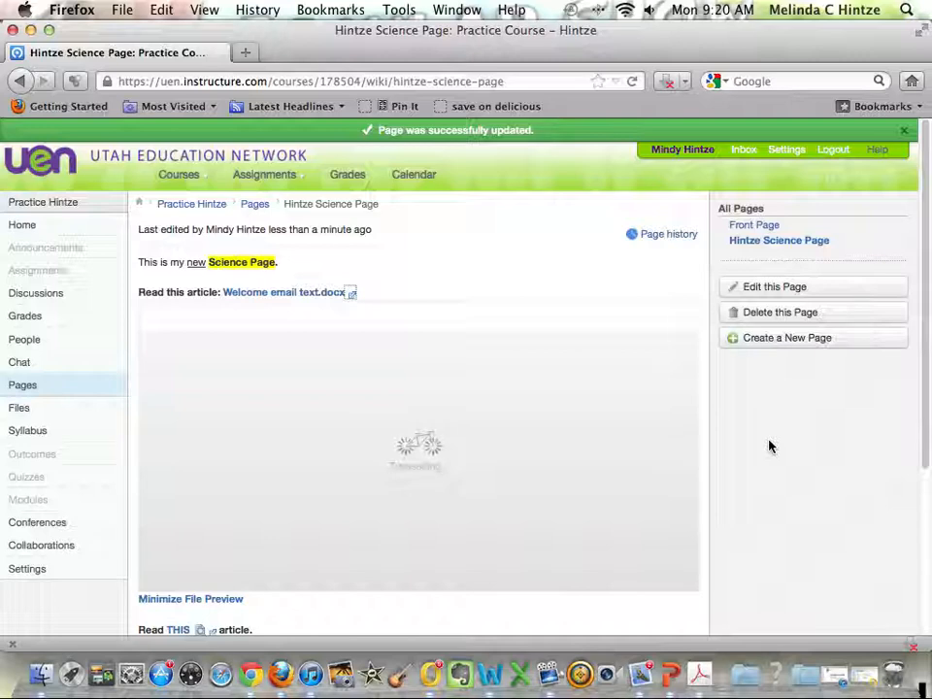
scroll(768, 446, "down", 5)
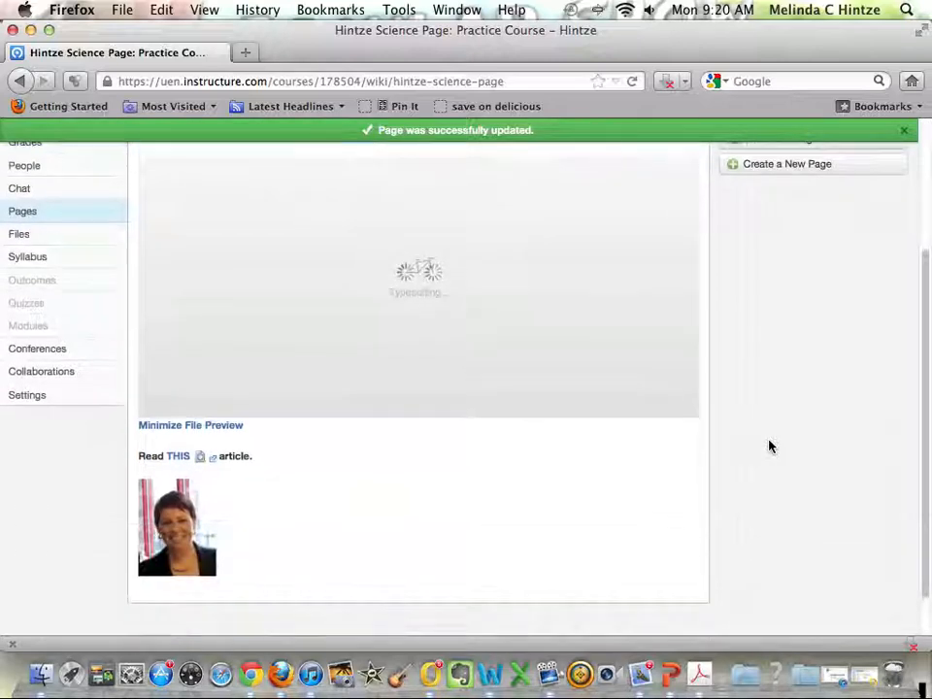